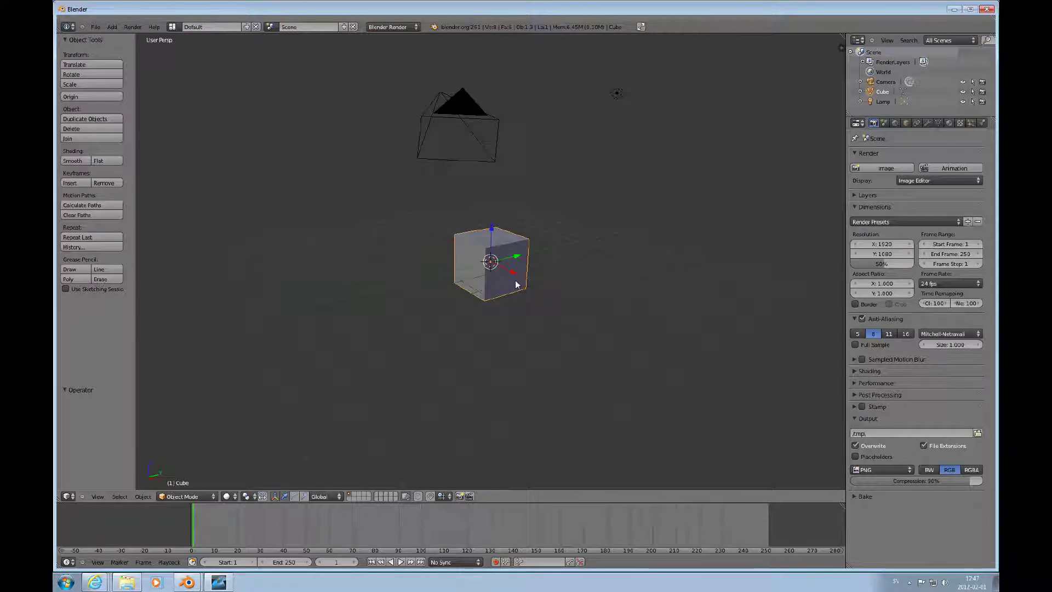
Step: Set a front orthographic view and put the default cube into Edit Mode
key("KP_5")
key("KP_1")
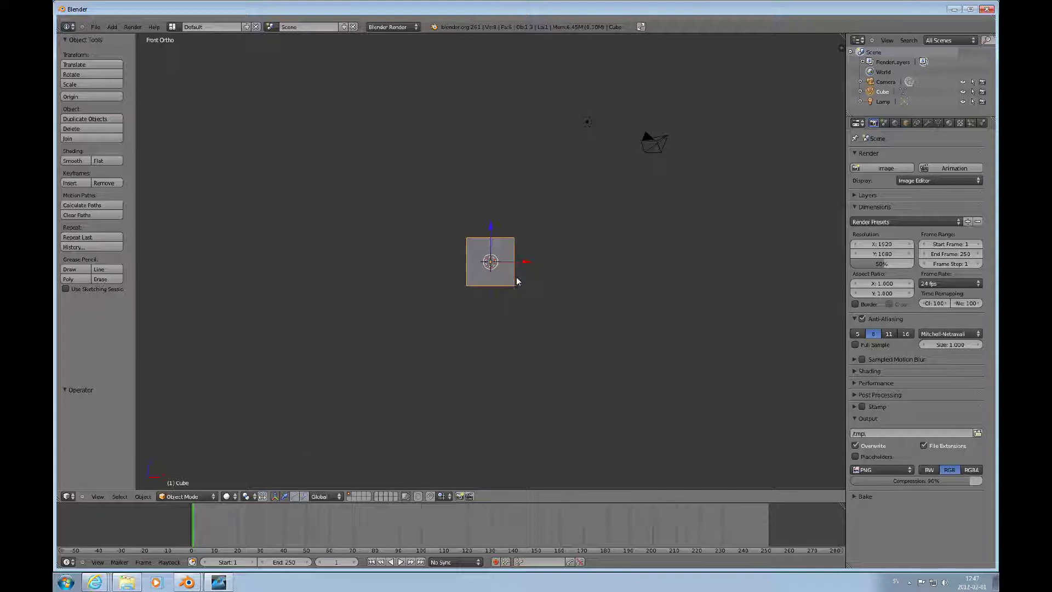
key("Tab")
middle_click_drag(516, 271, 509, 320)
key("ctrl+Tab")
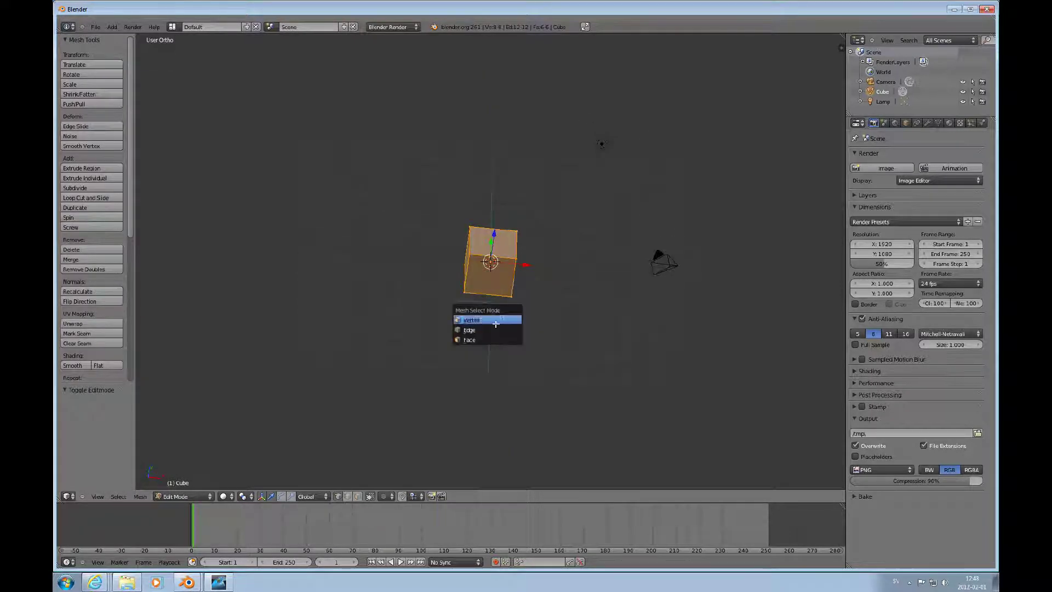
Step: Extrude the cube's top face about 5.9 units up along Z into a tall column
left_click(490, 339)
right_click(505, 246)
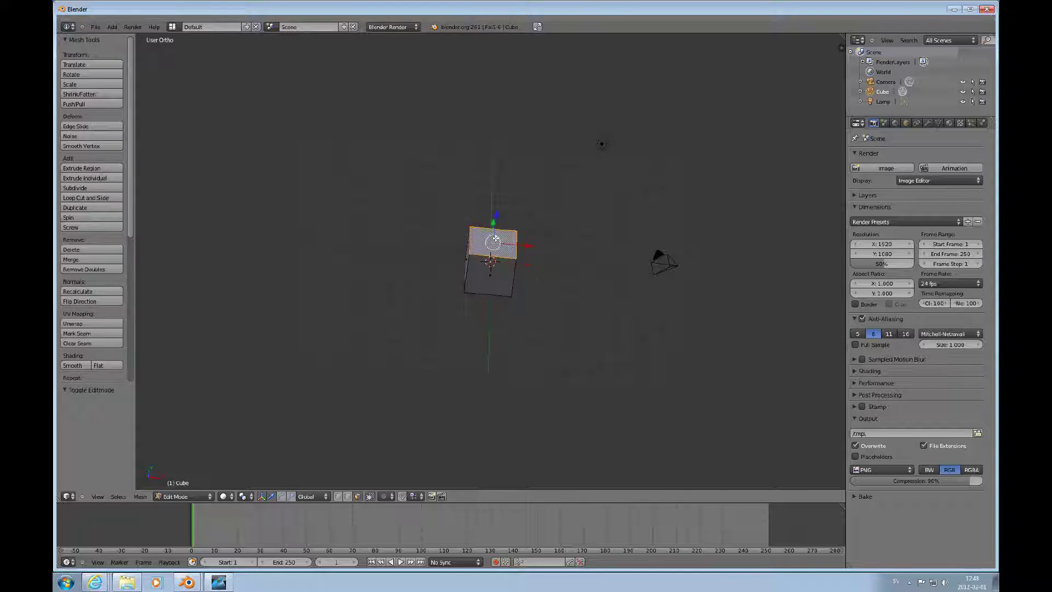
key("KP_1")
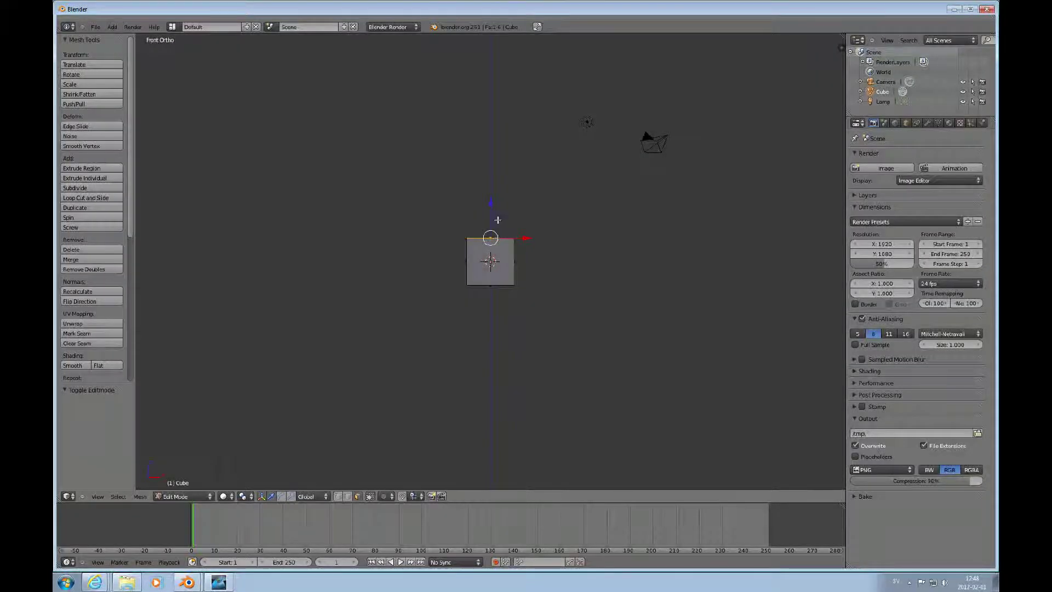
key("e")
right_click(493, 214)
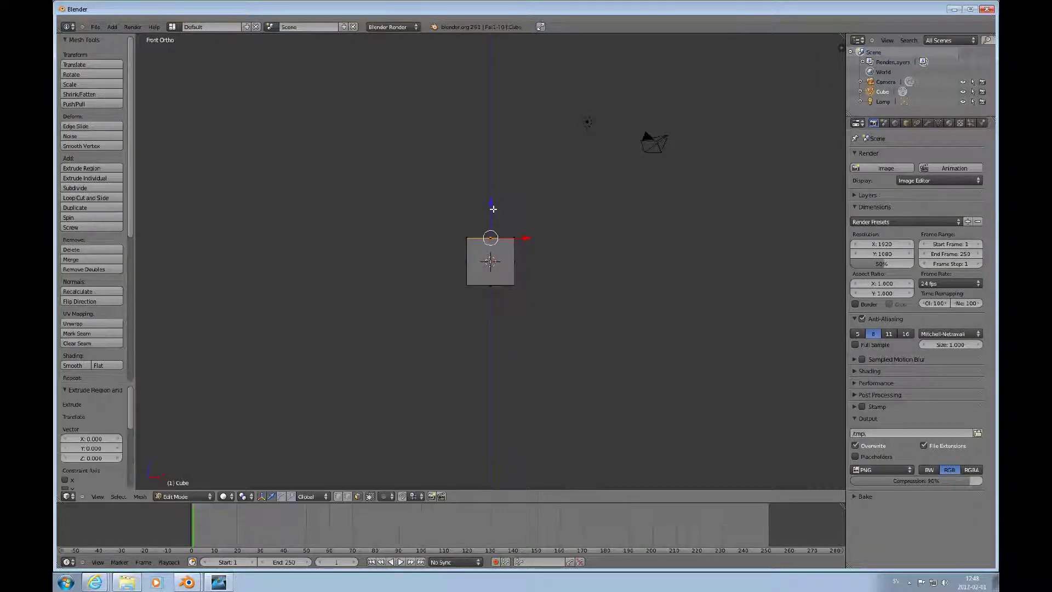
key("g")
key("z")
left_click(495, 82)
Step: Switch to edge select and pick the edge loop around the column
key("ctrl+Tab")
left_click(471, 229)
key("ctrl+Tab")
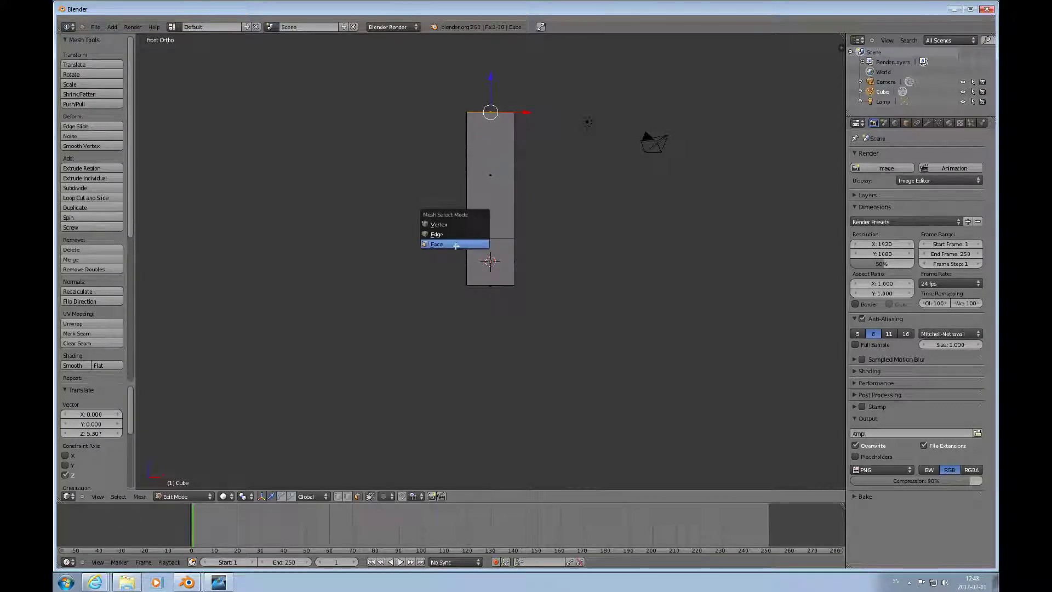
left_click(443, 234)
middle_click_drag(474, 248, 482, 243)
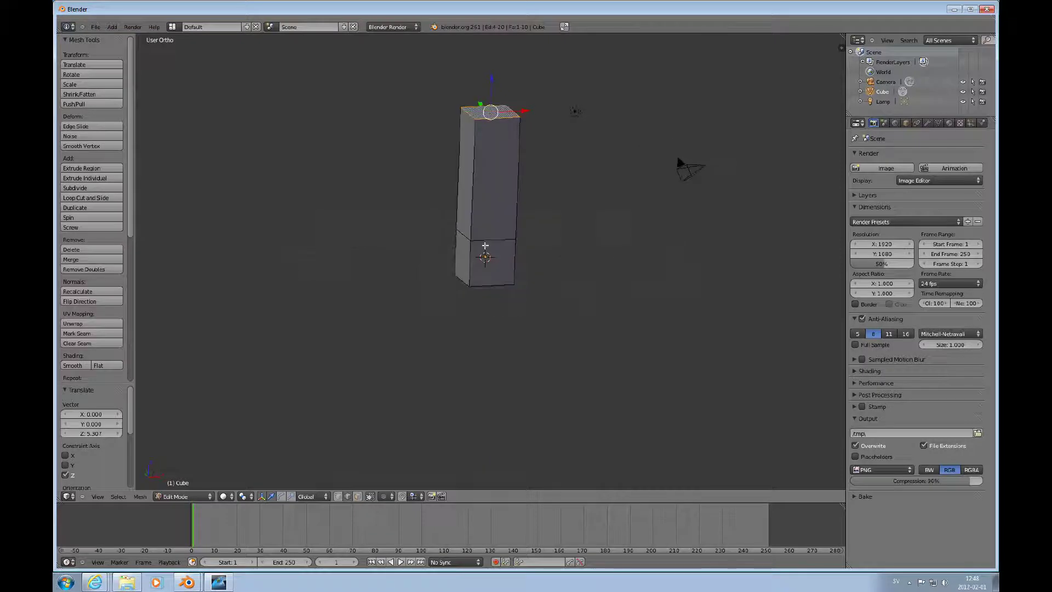
right_click(484, 240, "alt")
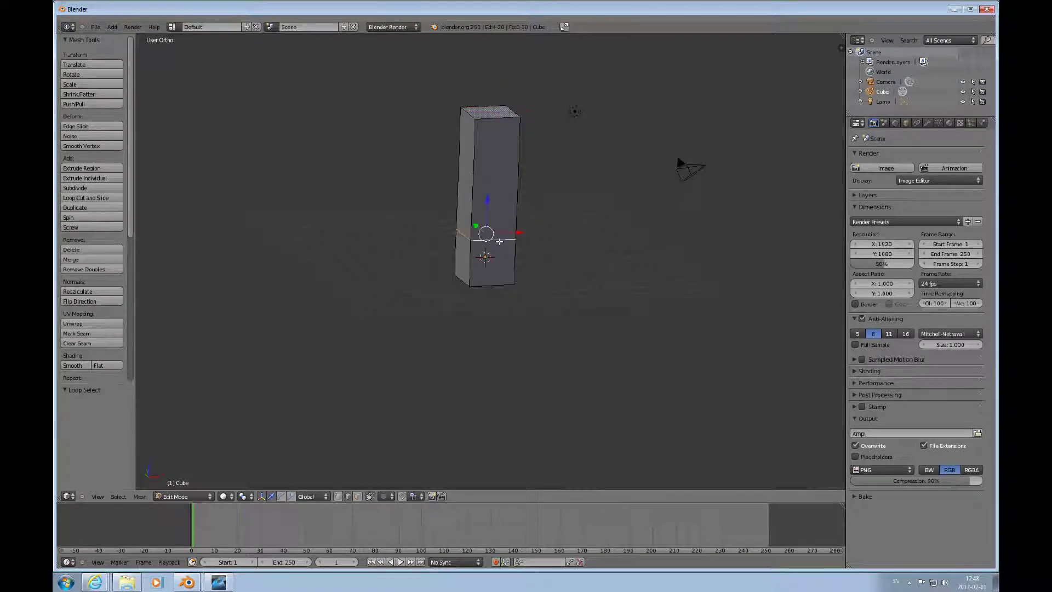
key("KP_1")
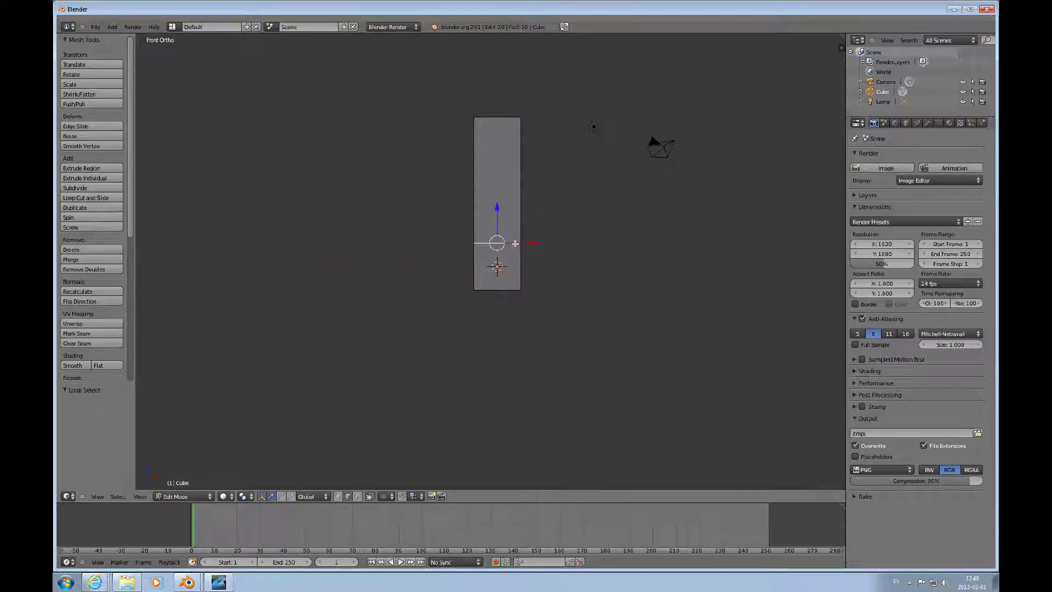
Step: Widen the selected middle edge loop by a scale of 1.972
key("s")
left_click(533, 241)
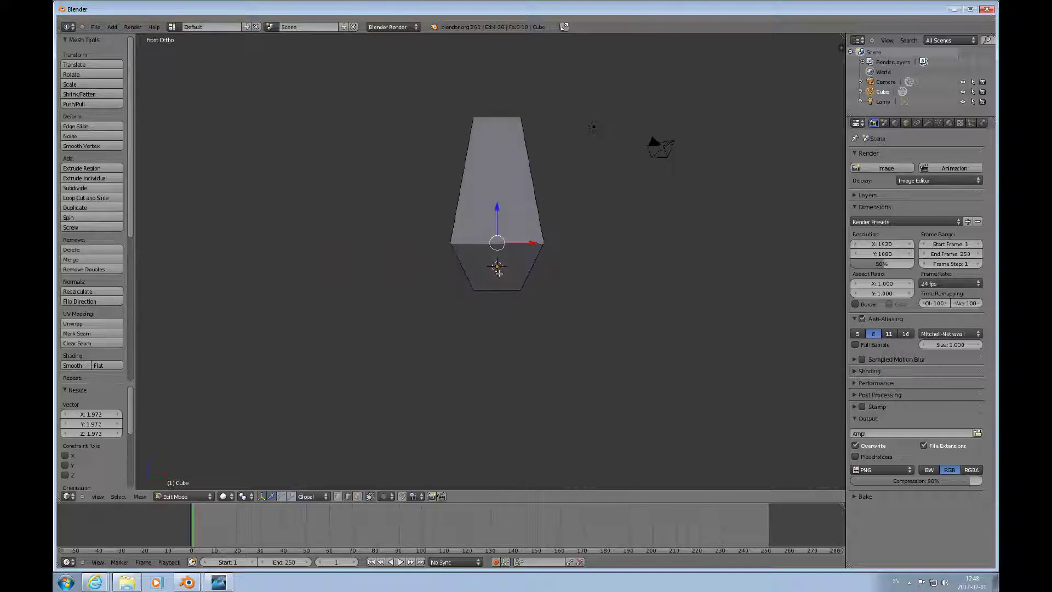
middle_click_drag(500, 294, 499, 247)
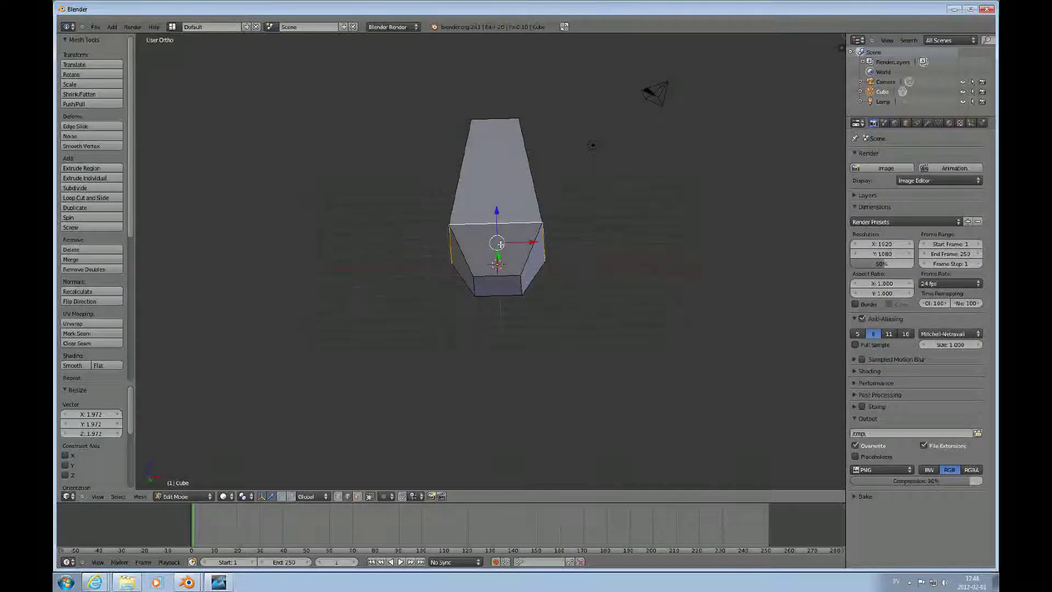
Step: In face select, select both the column's bottom and top faces
key("ctrl+Tab")
left_click(496, 255)
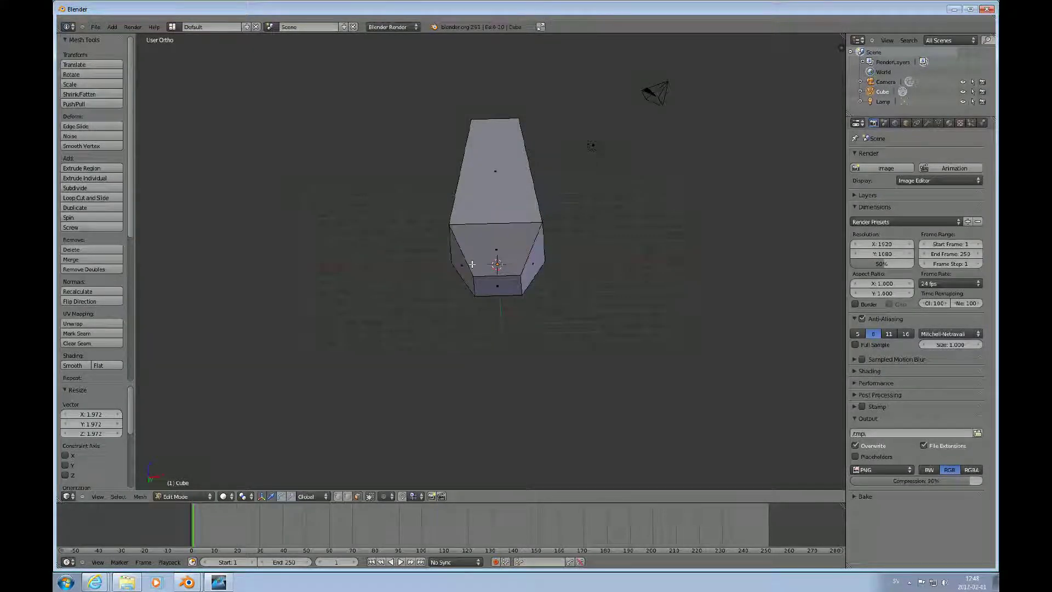
right_click(497, 285)
middle_click_drag(496, 250, 503, 158)
right_click(507, 130, "shift")
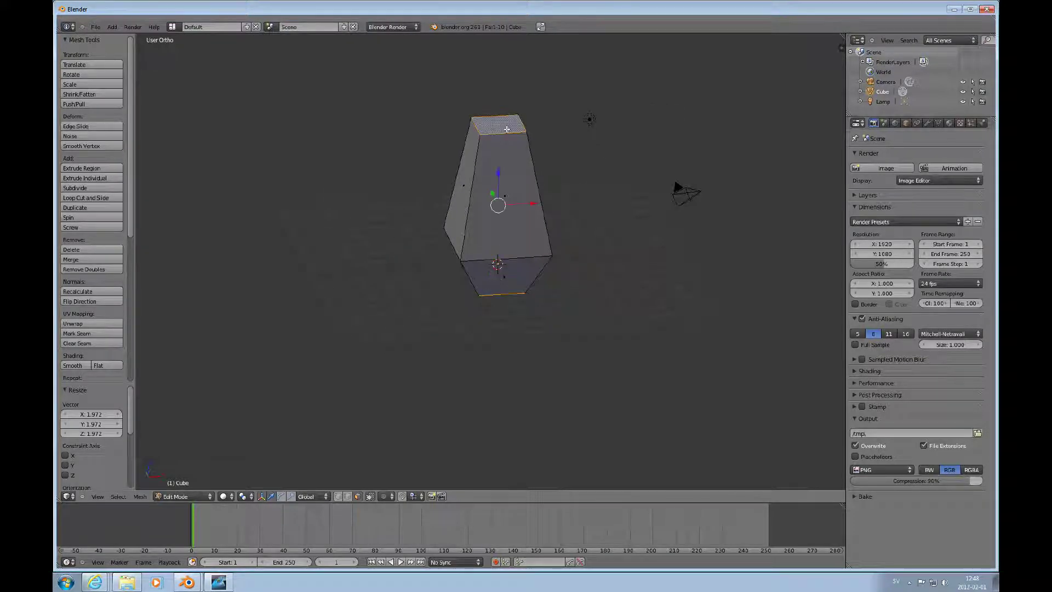
key("KP_1")
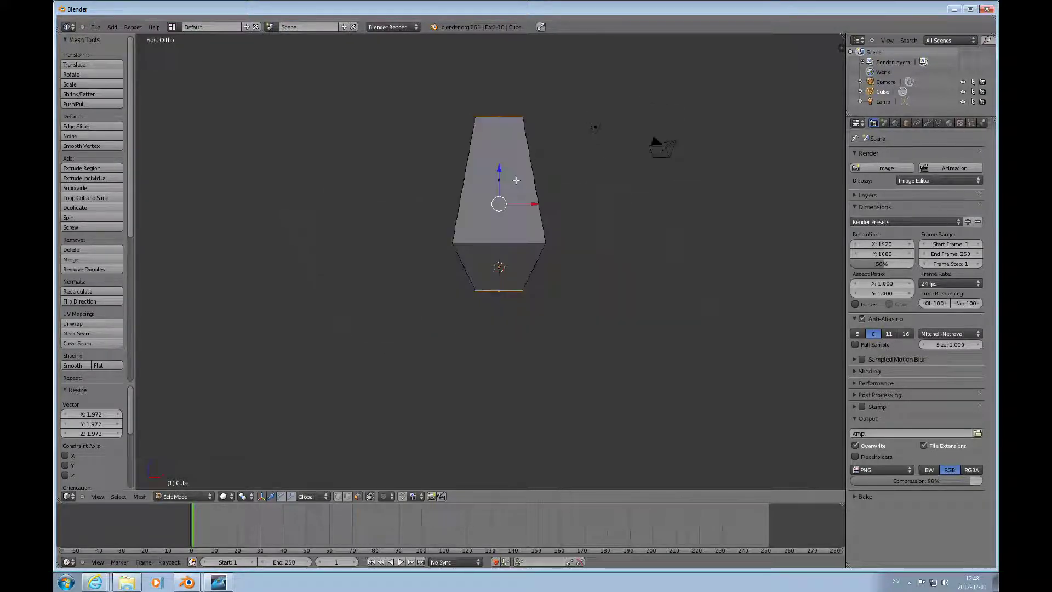
Step: Shrink the top and bottom faces to 0.452 with the Z axis locked
key("s")
key("x")
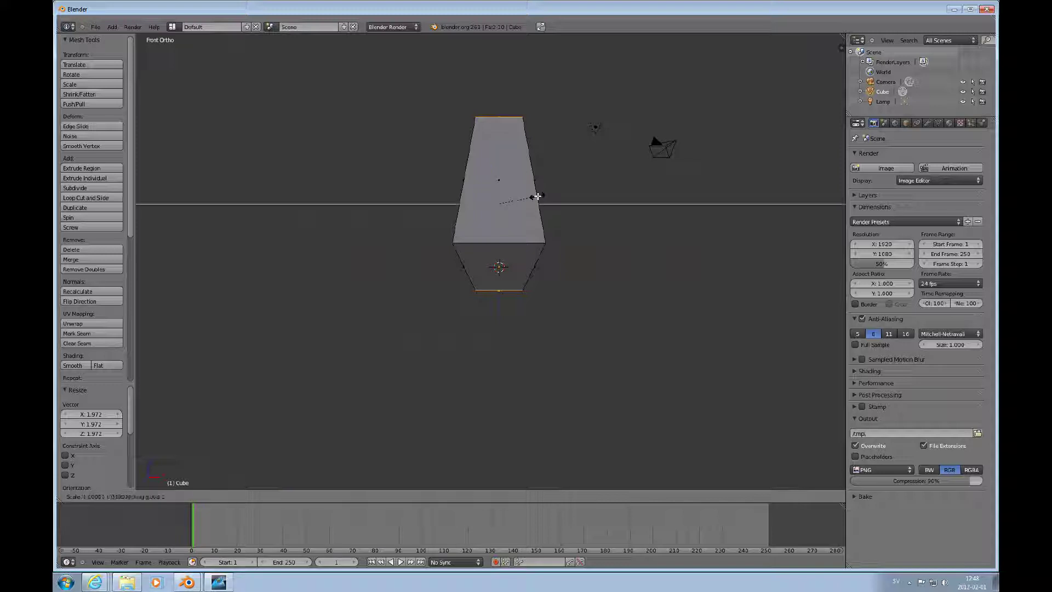
key("shift+z")
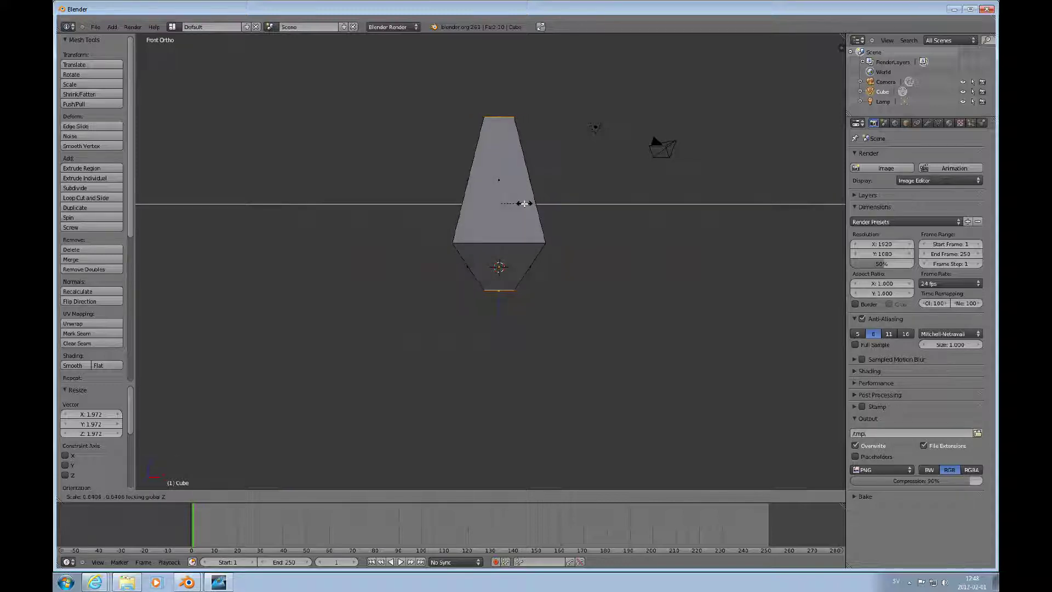
left_click(517, 202)
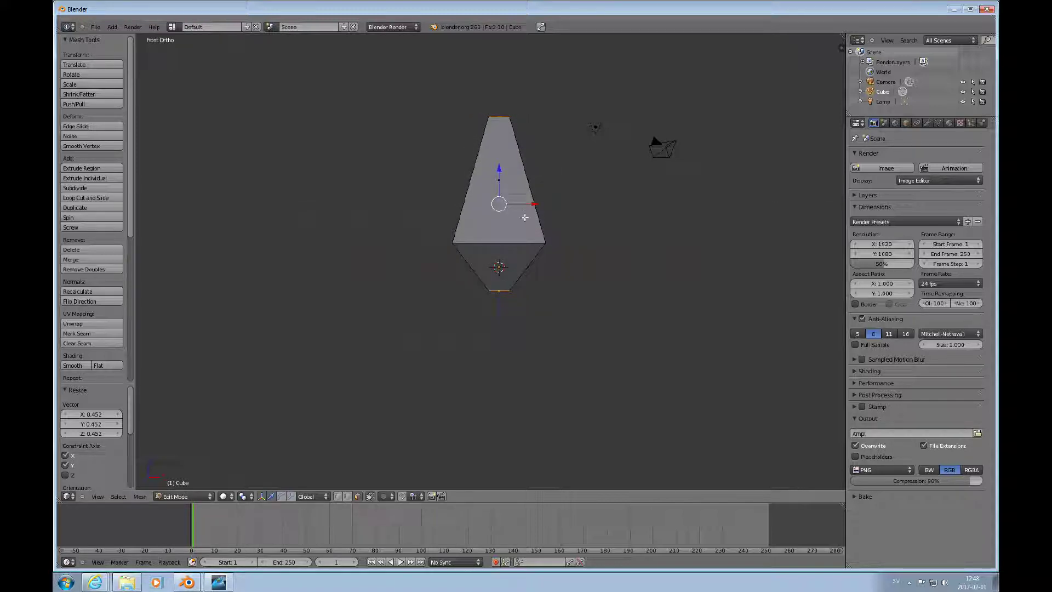
middle_click_drag(502, 210, 504, 242)
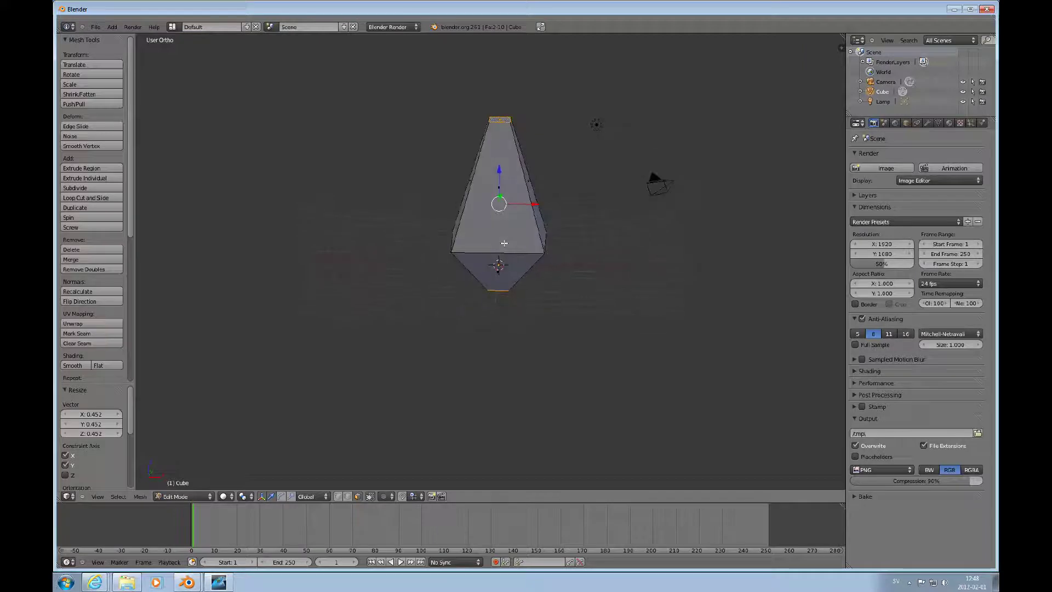
key("KP_1")
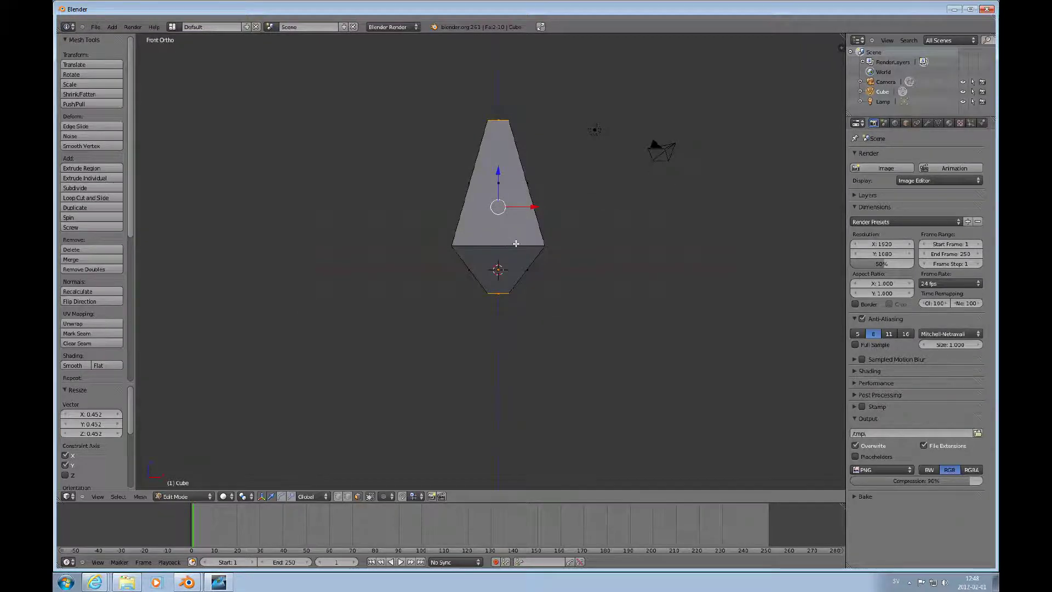
Step: Nudge the selection vertically, then return to Object Mode
key("g")
key("z")
left_click(516, 244)
key("Tab")
scroll(527, 245, "down", 2)
middle_click_drag(527, 250, 504, 312, "shift")
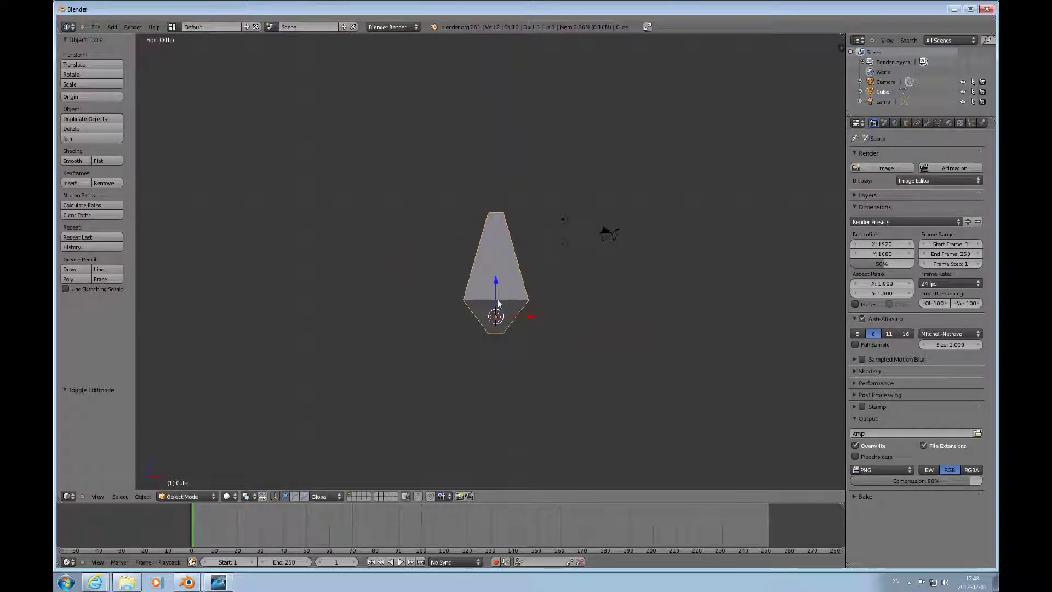
Step: Duplicate the tapered mesh as Cube.001 and move it 7.941 units up Z
key("shift+d")
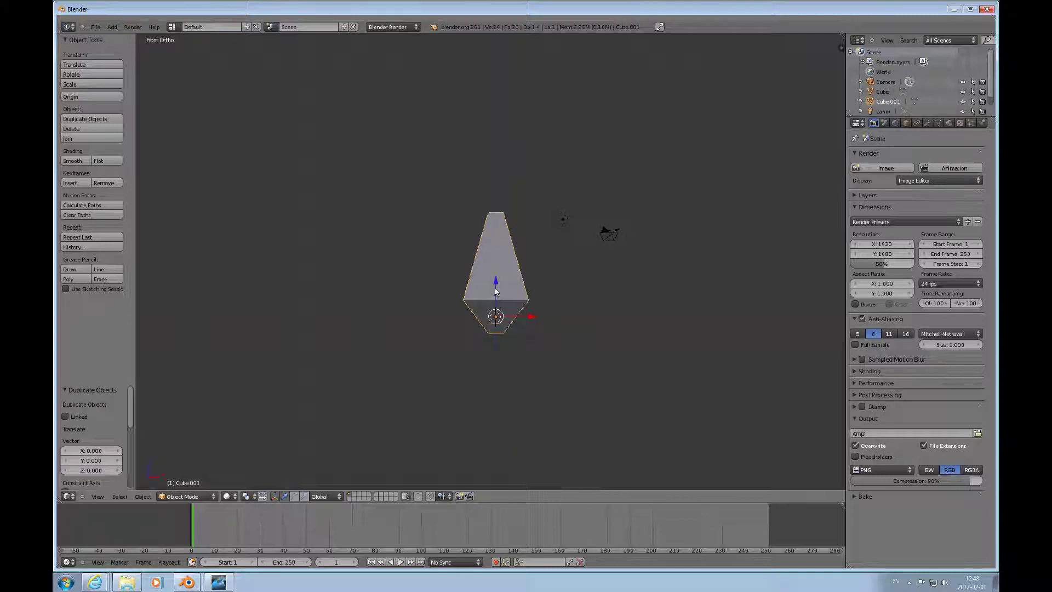
key("z")
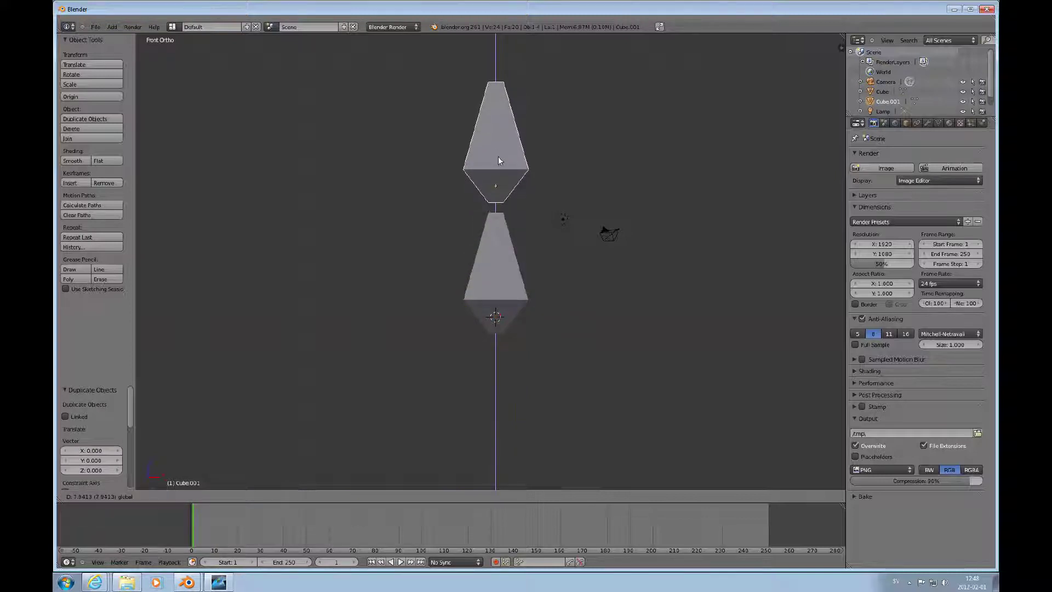
left_click(498, 156)
middle_click_drag(511, 262, 518, 241)
key("KP_1")
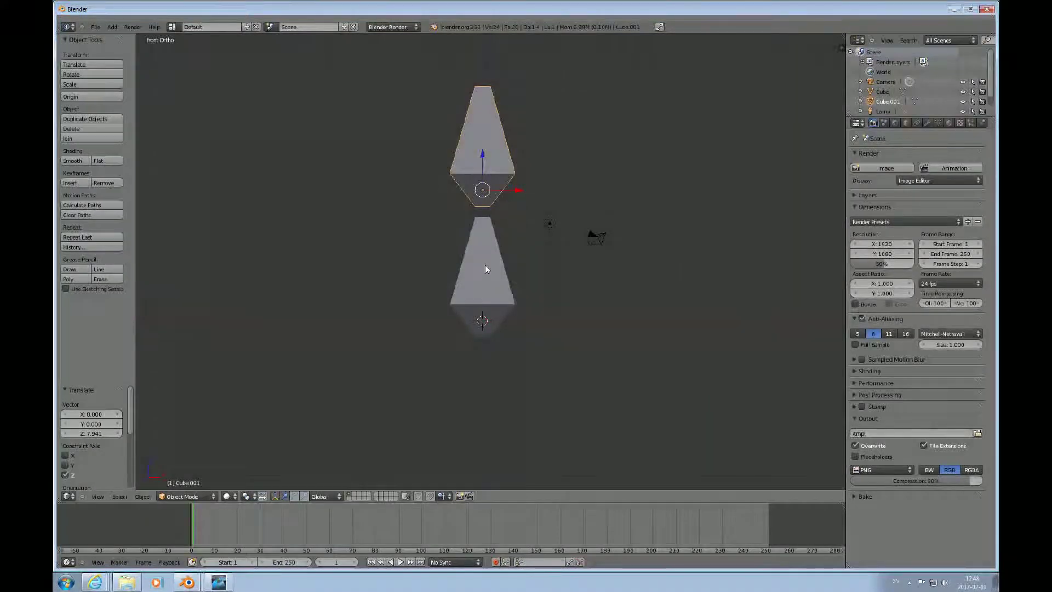
scroll(479, 209, "up", 4)
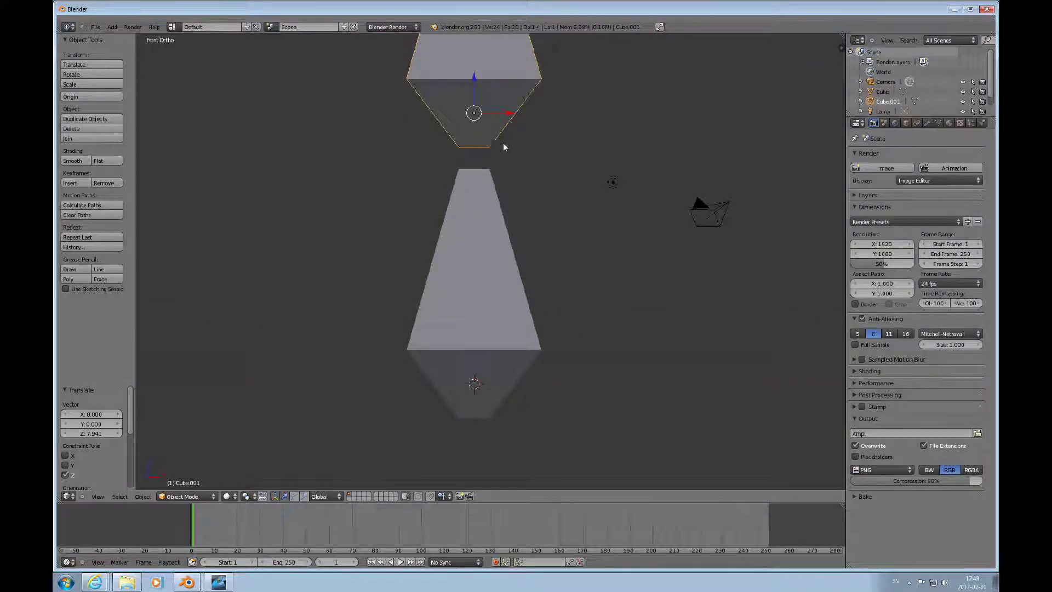
scroll(490, 243, "down", 2)
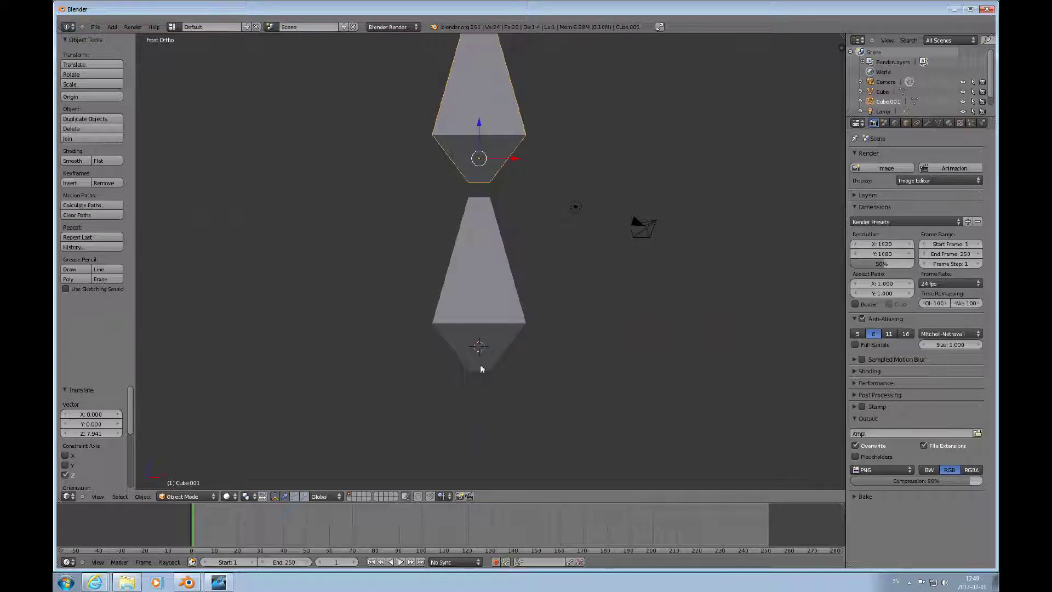
scroll(477, 366, "down", 2)
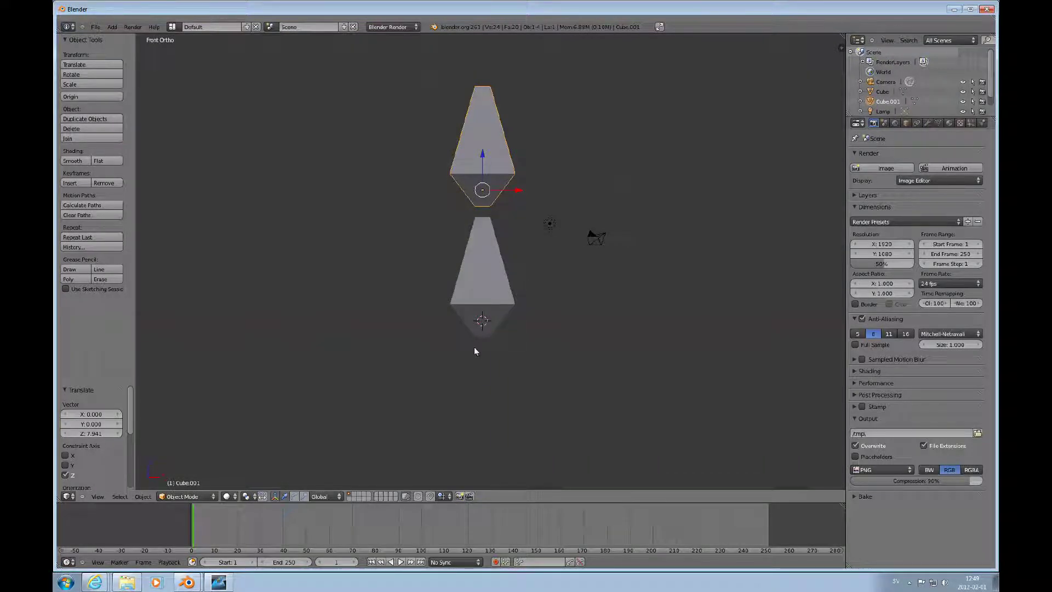
Step: Bring up the Add menu with Shift+A over the stacked meshes
key("shift+a")
Step: Add a single-bone armature and enable In Front and bone names in its data settings
mouse_move(459, 398)
left_click(512, 399)
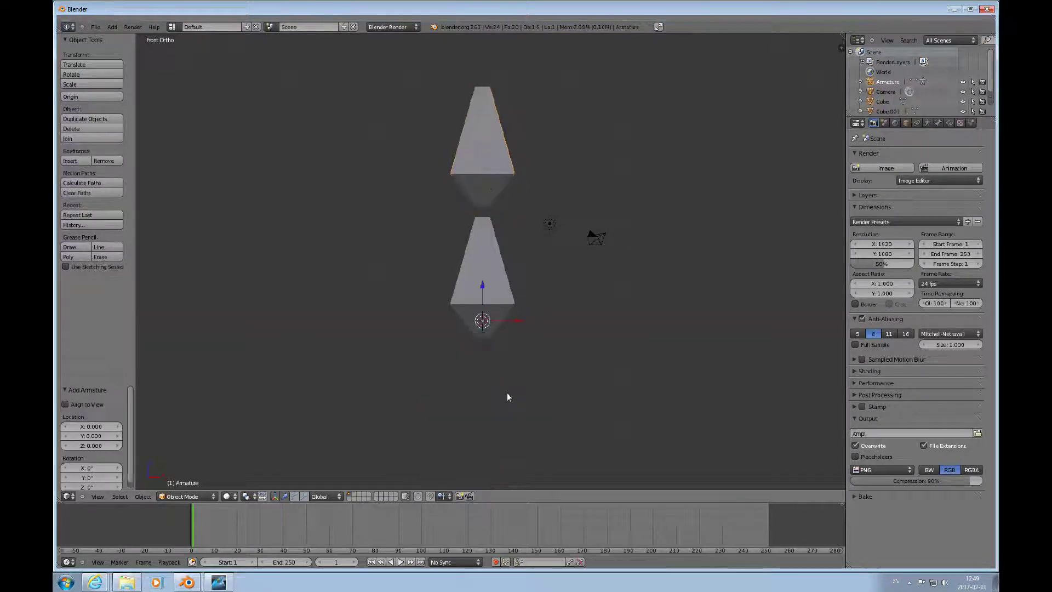
left_click(927, 123)
left_click(924, 331)
left_click(855, 322)
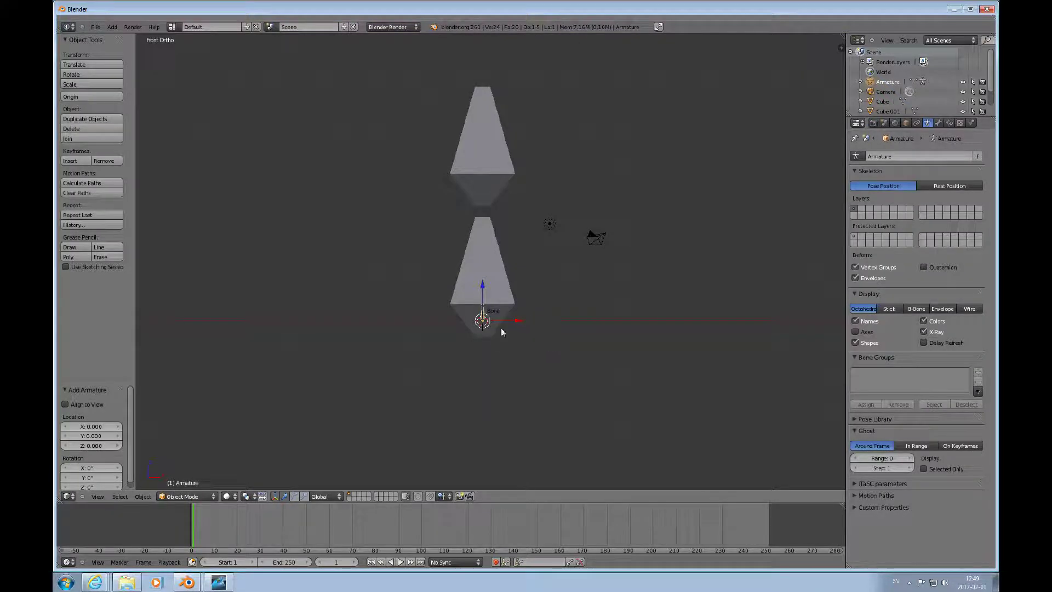
scroll(492, 330, "up", 4)
scroll(492, 330, "down", 3)
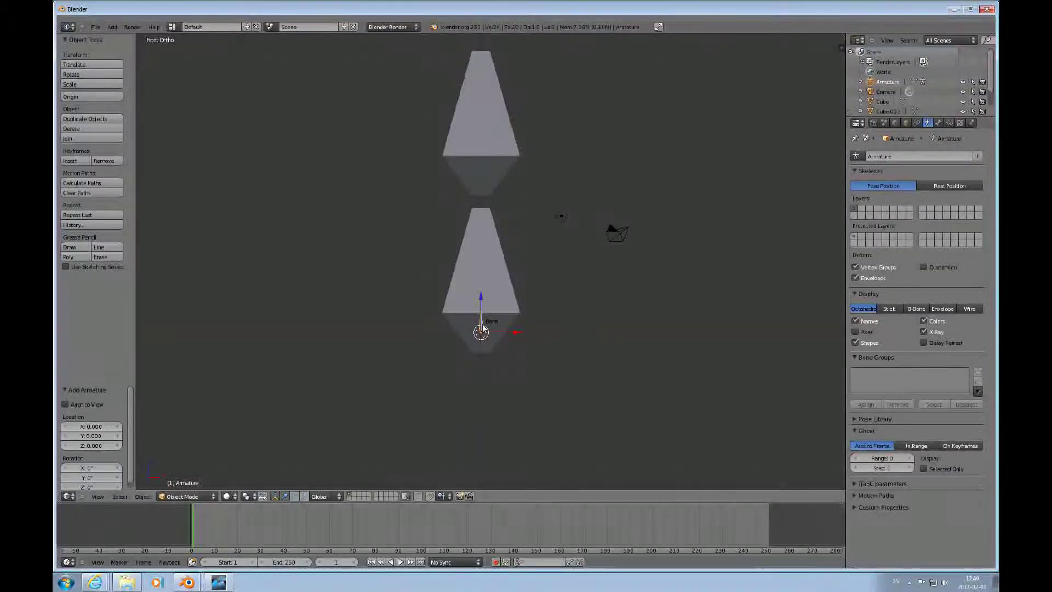
Step: Enter Edit Mode on the armature and select the bone's upper tip
key("Tab")
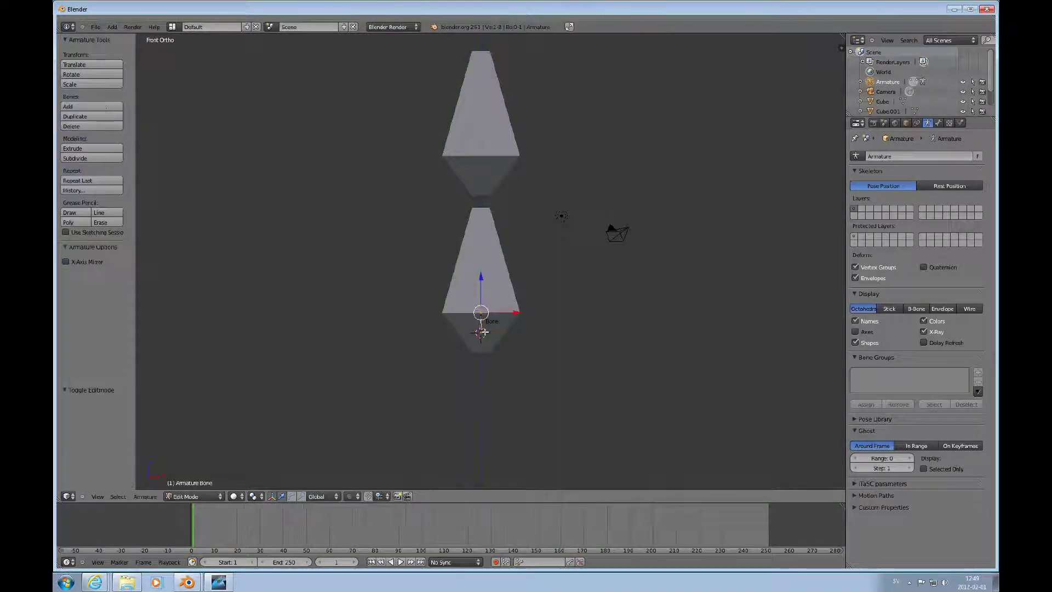
scroll(494, 330, "up", 3)
scroll(494, 329, "down", 3, "shift")
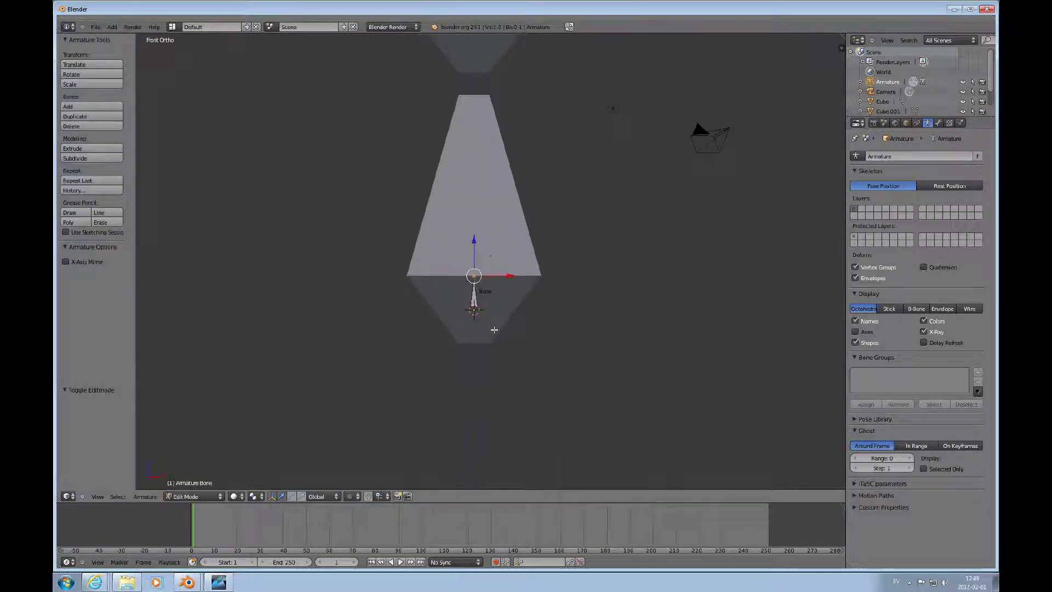
scroll(496, 316, "down", 2)
scroll(496, 313, "up", 5)
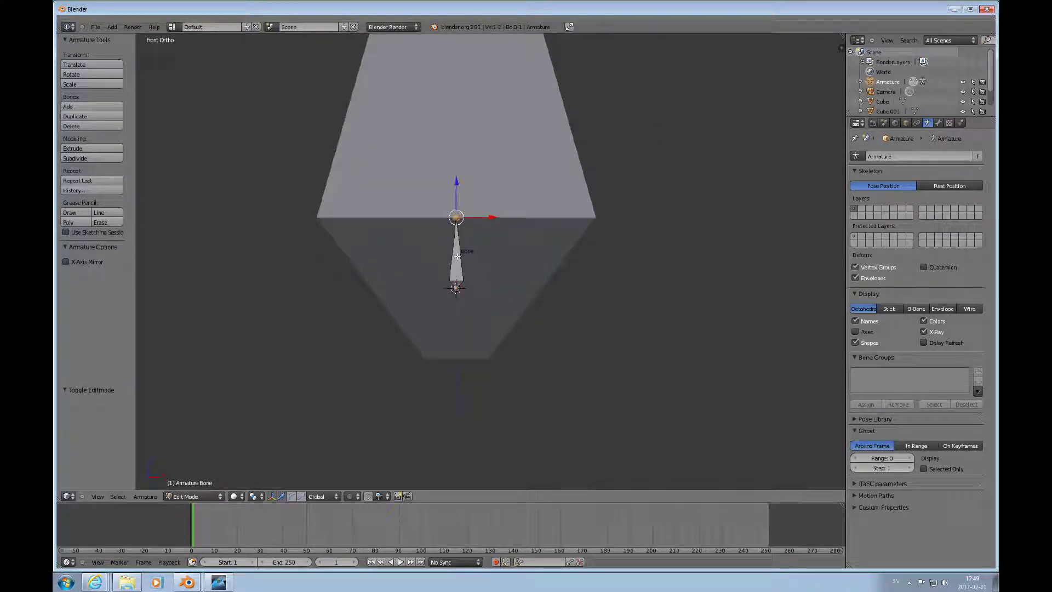
right_click(457, 289)
right_click(454, 212)
right_click(455, 288)
key("ctrl+z")
right_click(456, 288)
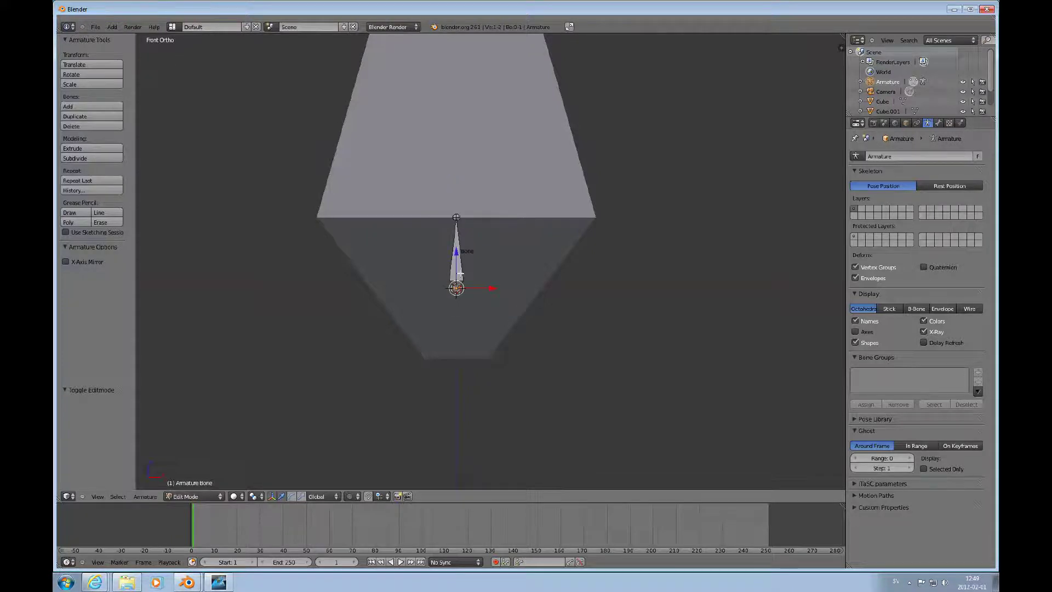
right_click(455, 218)
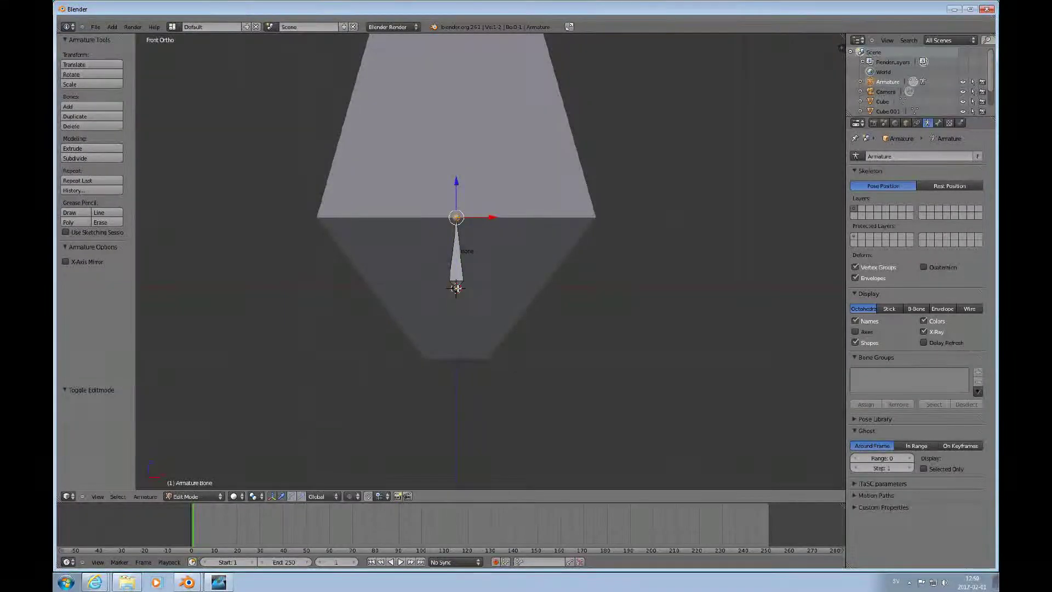
right_click(459, 253)
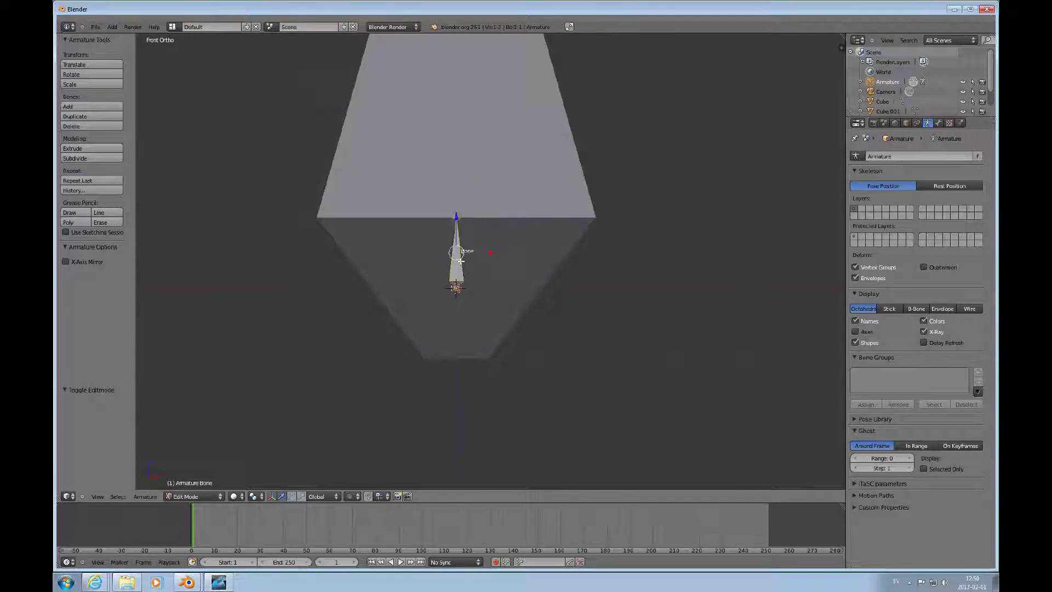
scroll(468, 242, "down", 3)
right_click(472, 234)
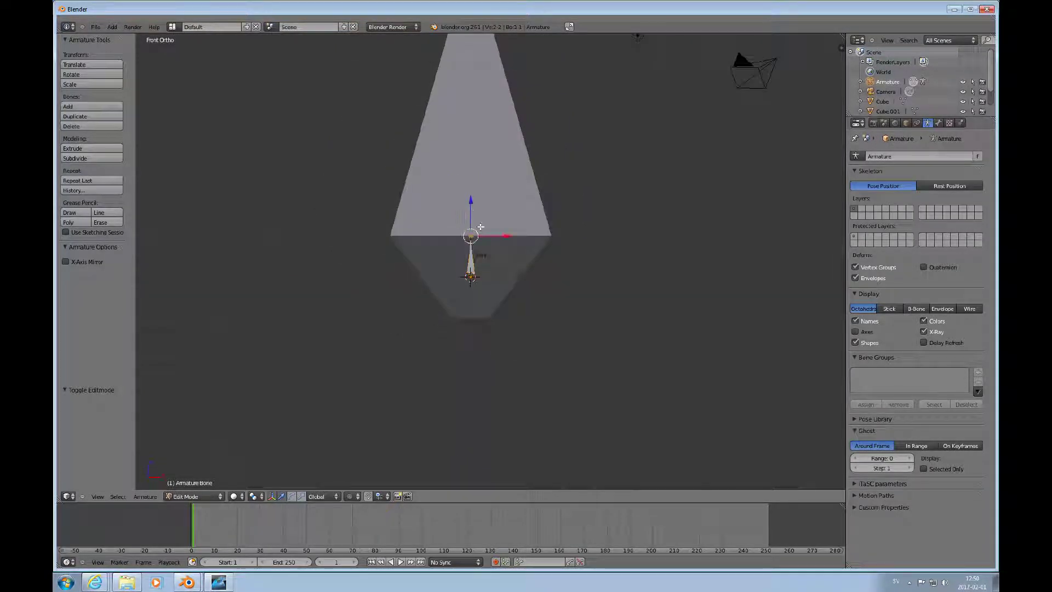
scroll(483, 230, "up", 5, "shift")
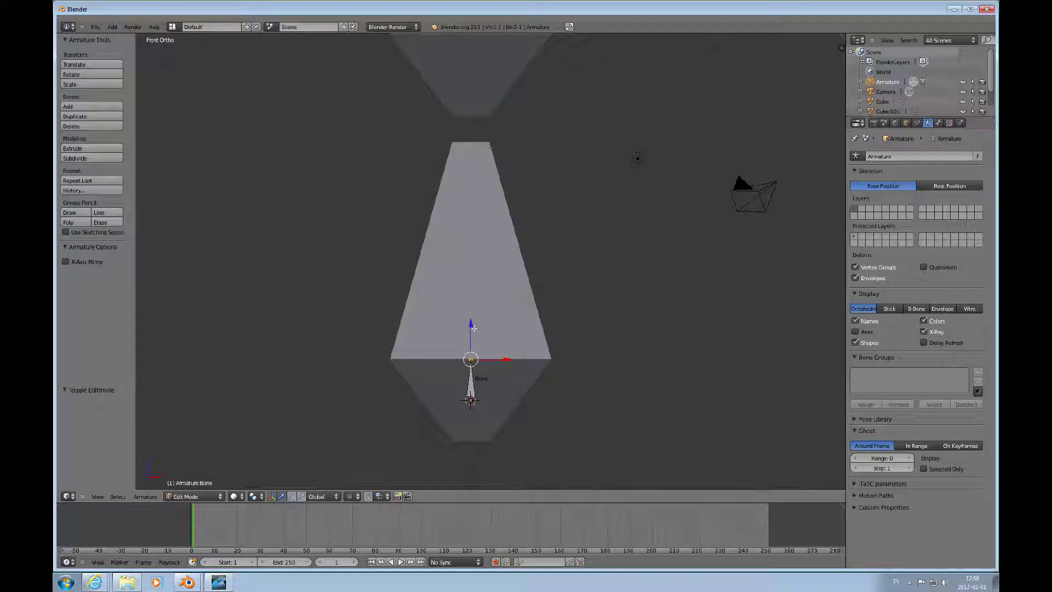
Step: Move the bone tip 5.539 units up Z to span the lower mesh
key("g")
key("z")
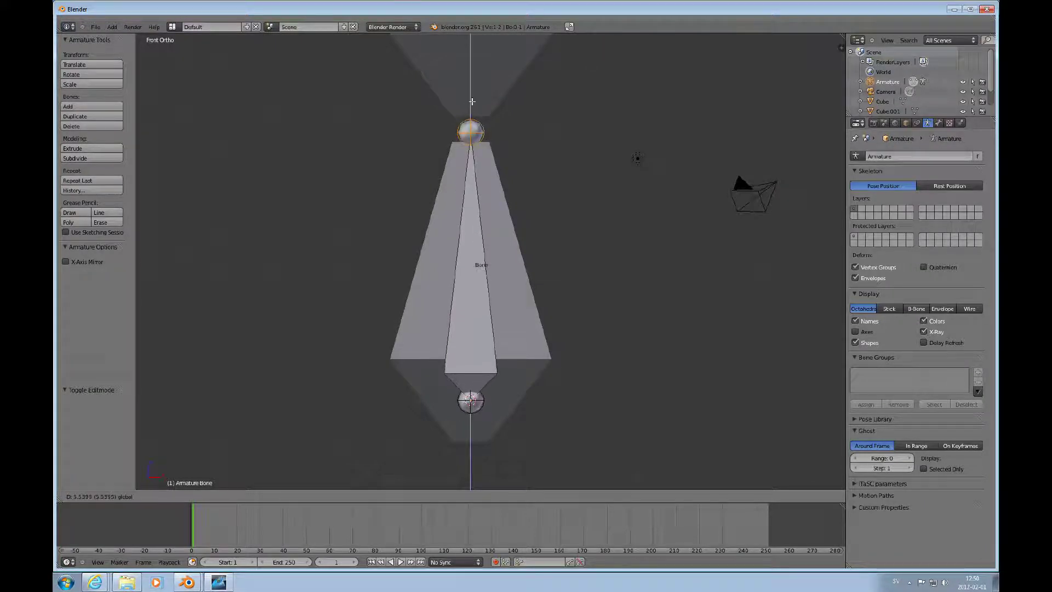
left_click(471, 101)
scroll(525, 273, "down", 2)
Step: Extrude Bone.001 from the first bone's tip, 6.949 units up through the upper mesh
middle_click_drag(512, 302, 487, 280)
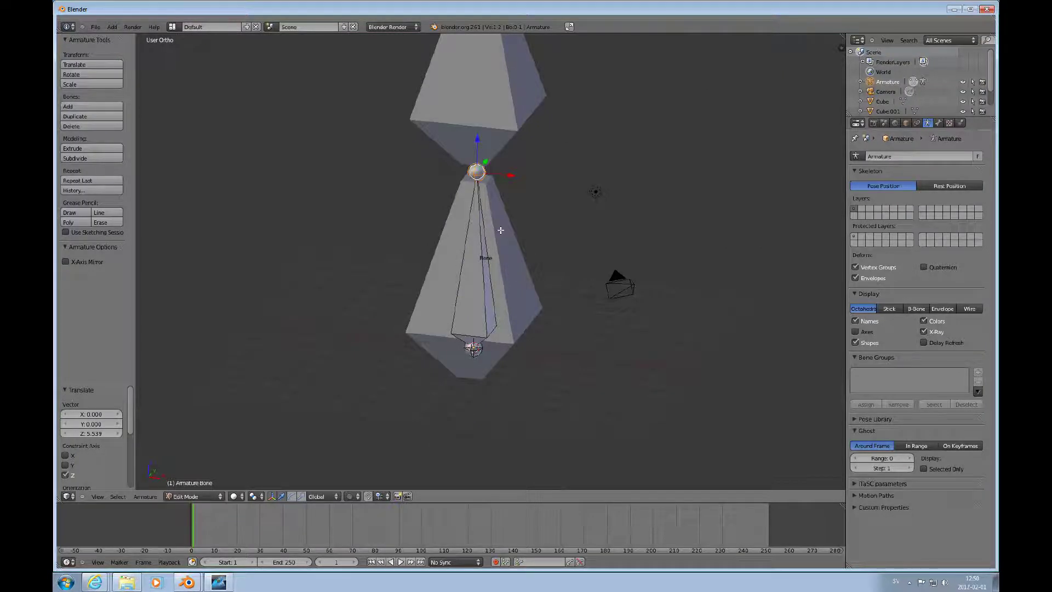
key("KP_1")
scroll(501, 230, "down", 4)
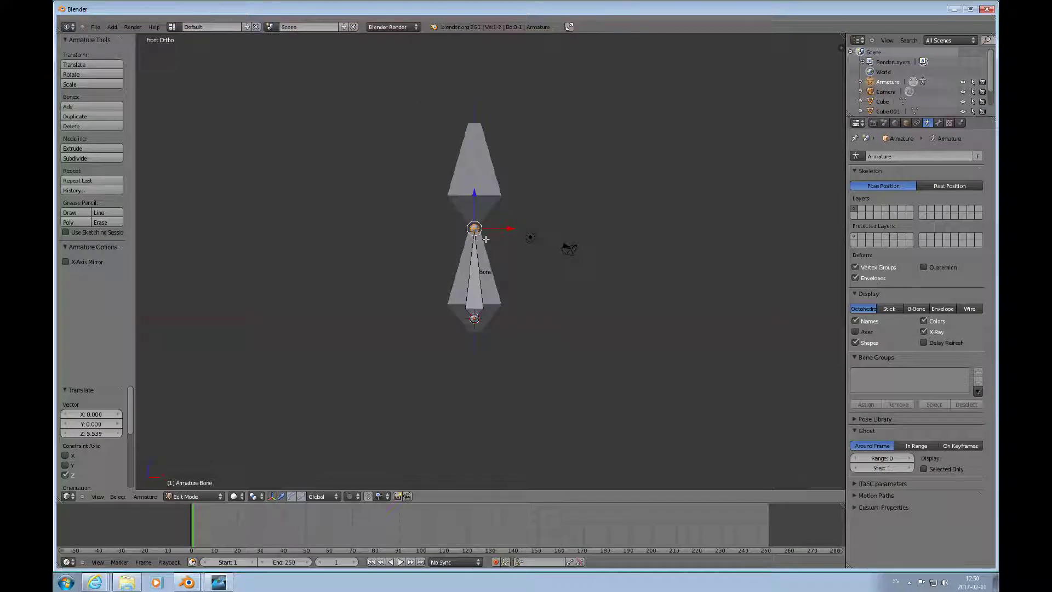
key("e")
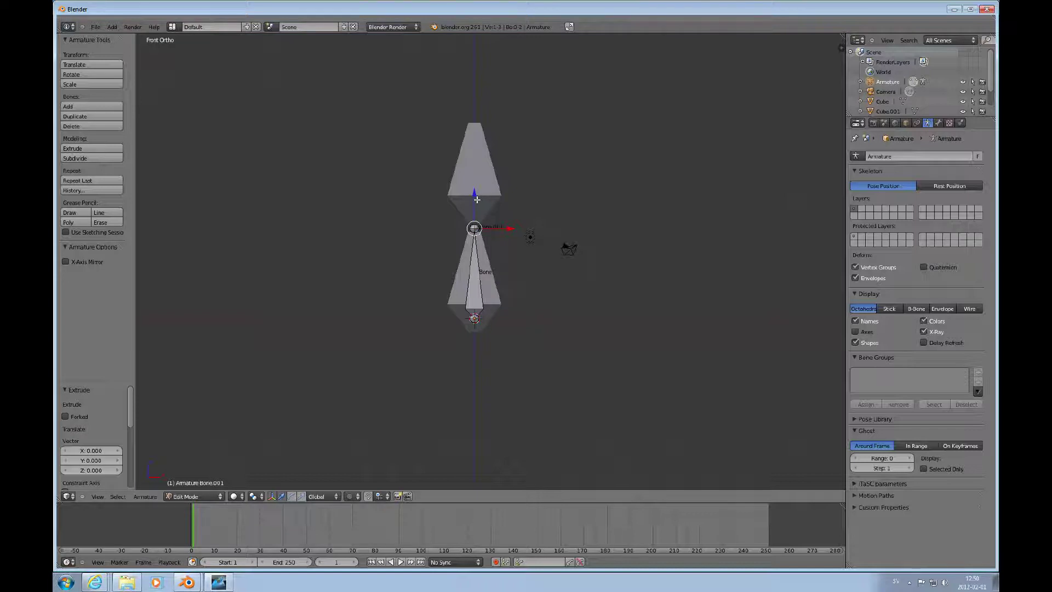
key("g")
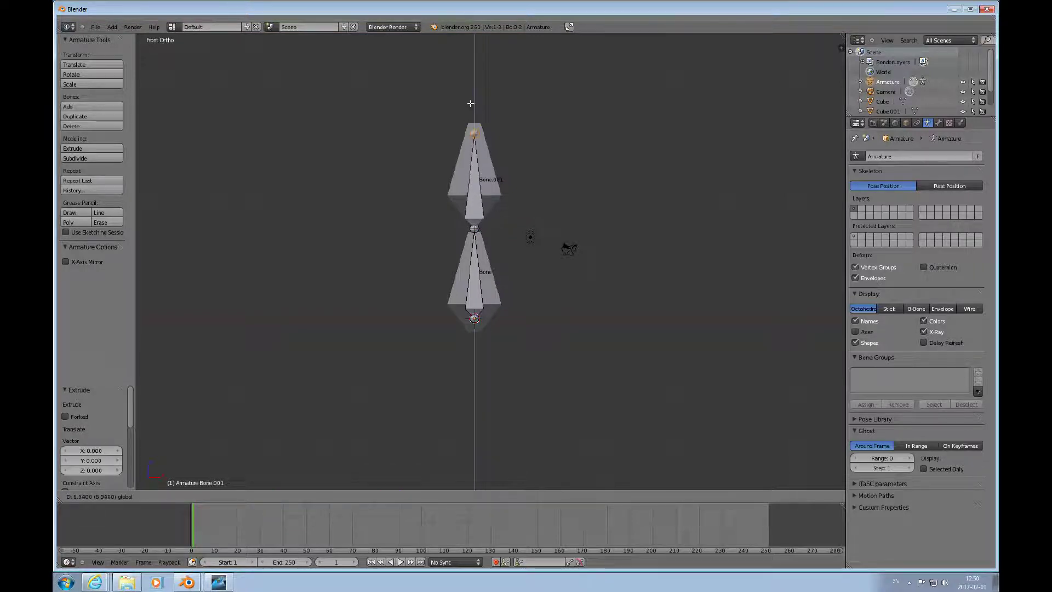
left_click(471, 103)
scroll(517, 282, "up", 5)
scroll(469, 289, "down", 3)
Step: Rename the lower bone to First in the Bone properties
right_click(468, 289)
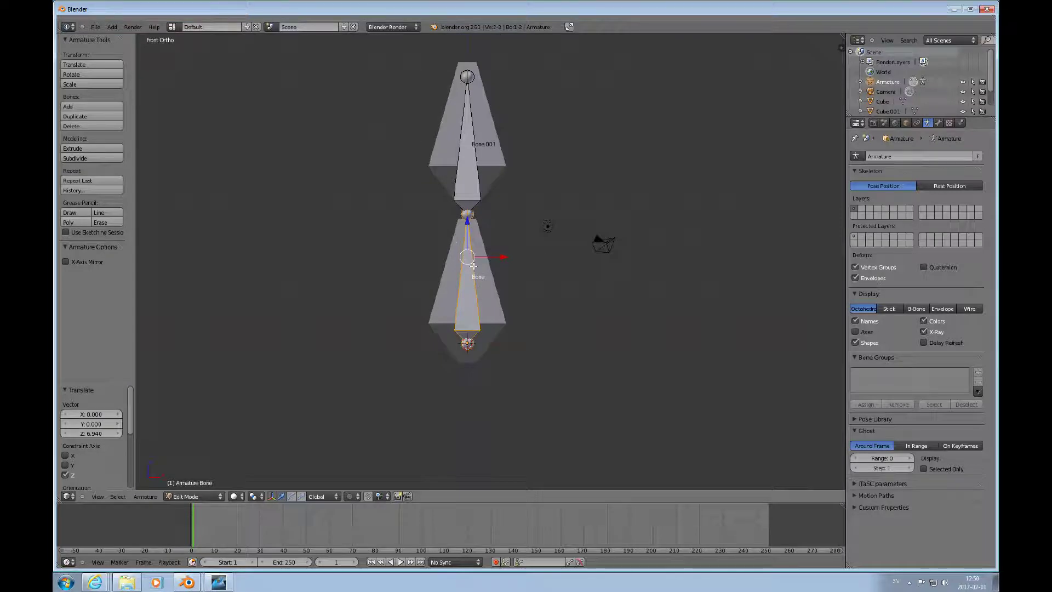
left_click(938, 123)
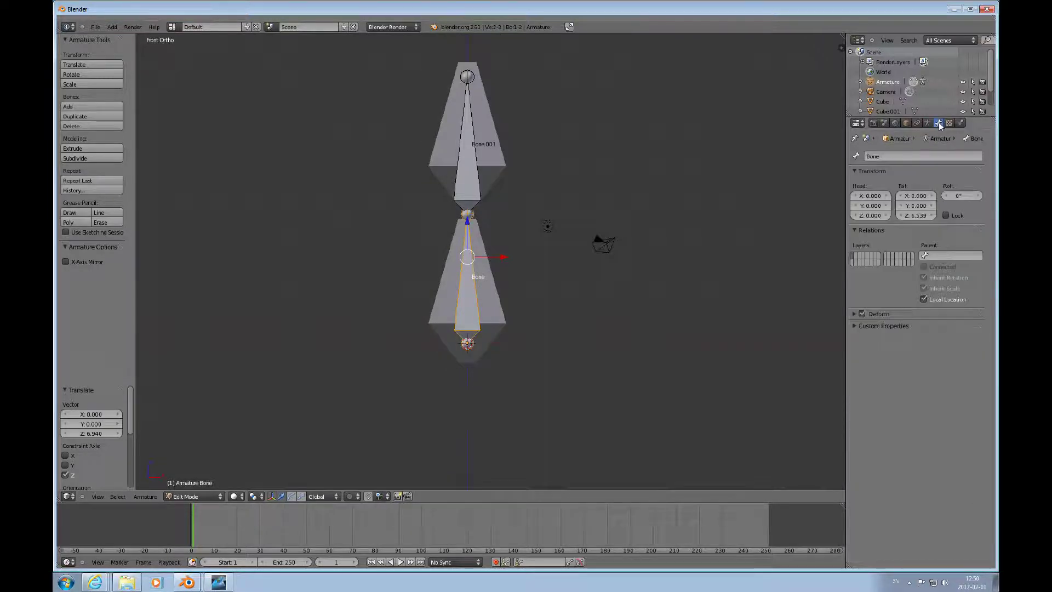
left_click(885, 155)
type("Eirst")
key("Return")
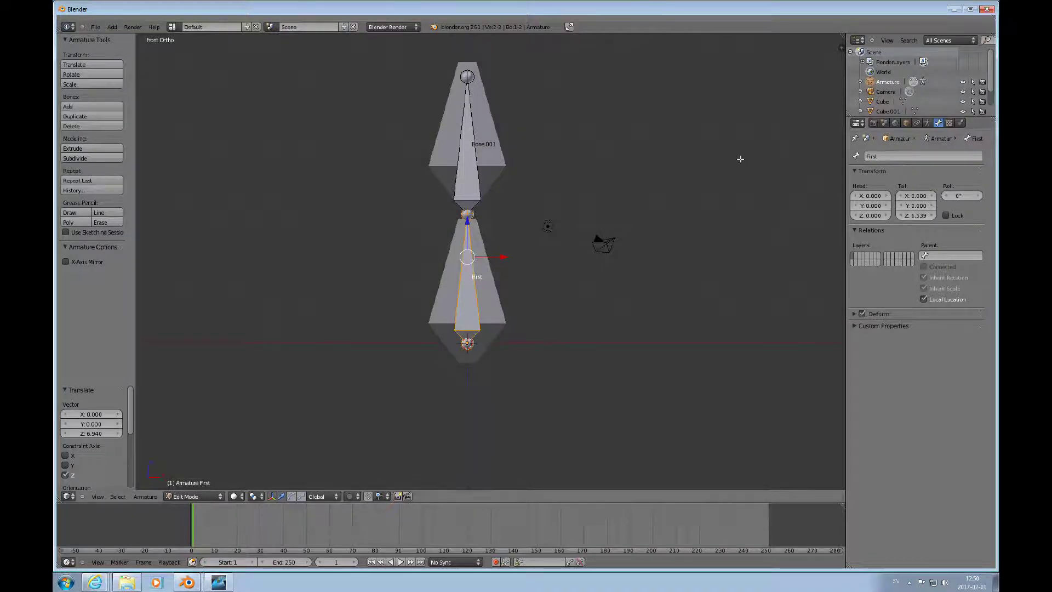
Step: Rename the upper bone Bone.001 to Second
right_click(474, 153)
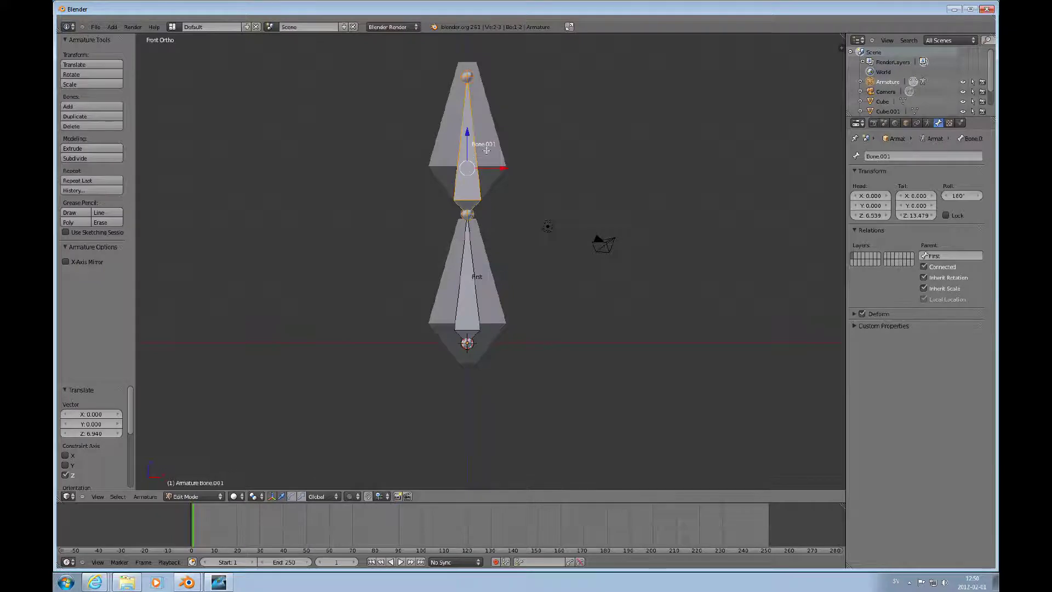
left_click(902, 157)
key("BackSpace")
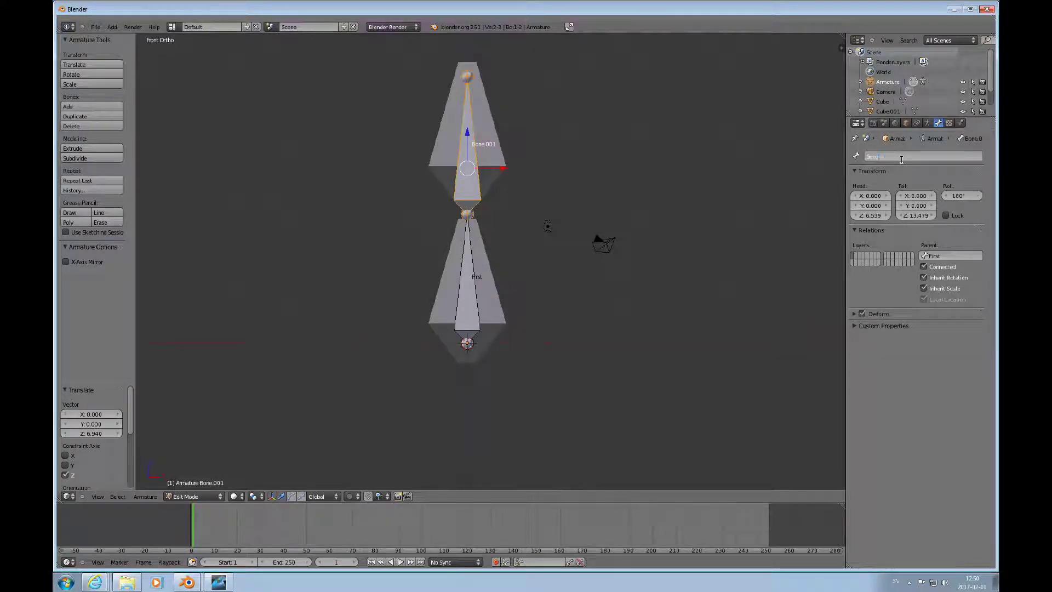
type("Second")
key("Return")
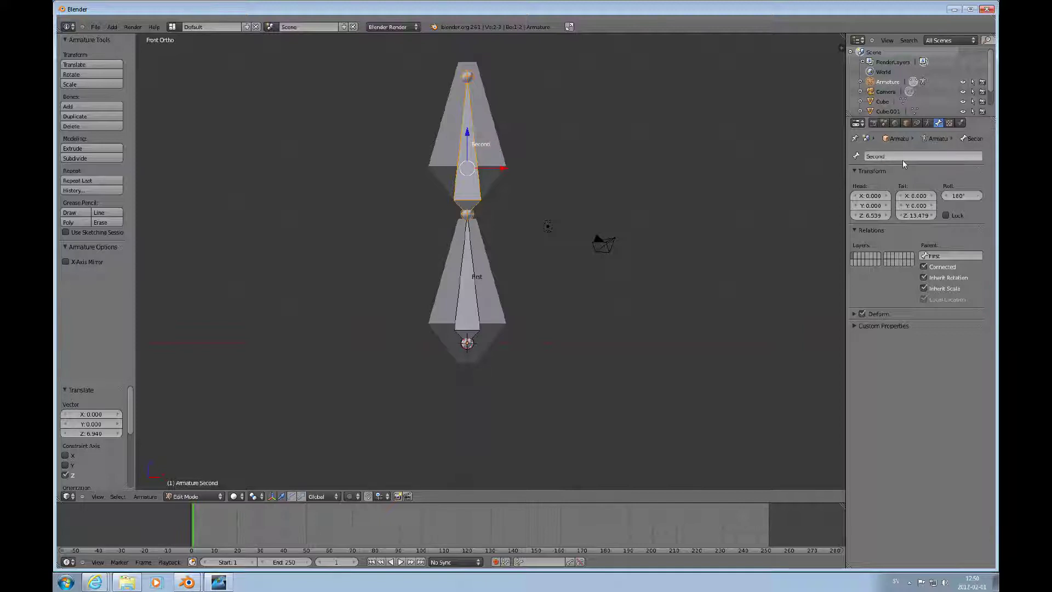
scroll(503, 289, "down", 5)
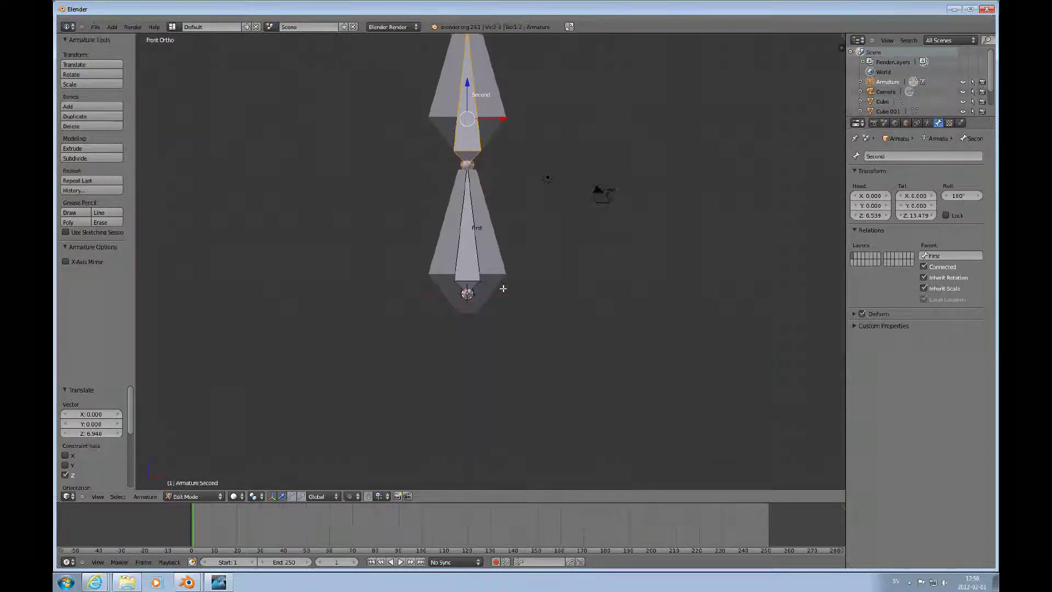
scroll(504, 288, "down", 4)
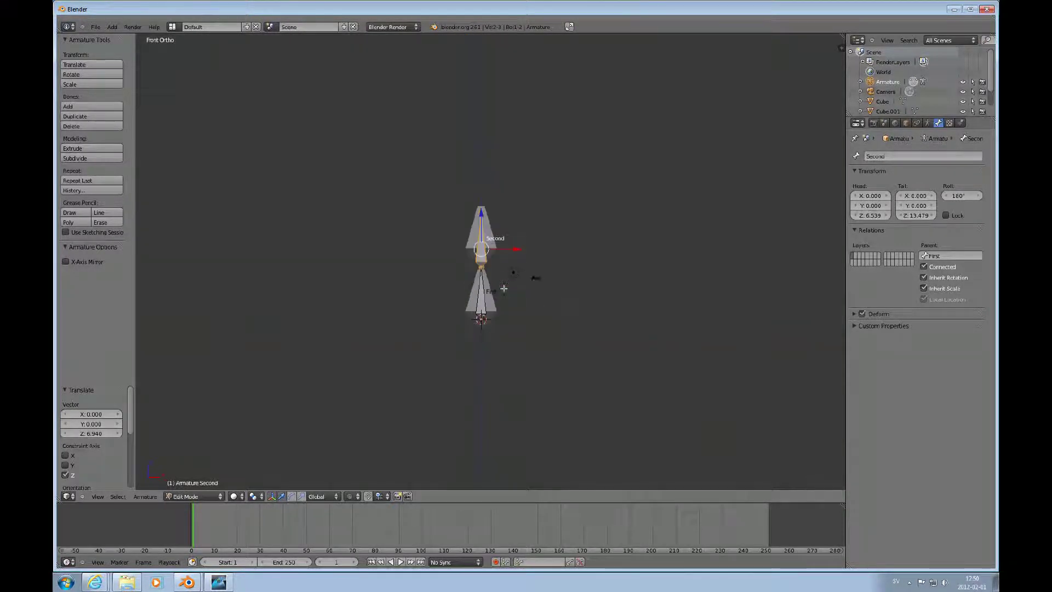
scroll(505, 303, "up", 6)
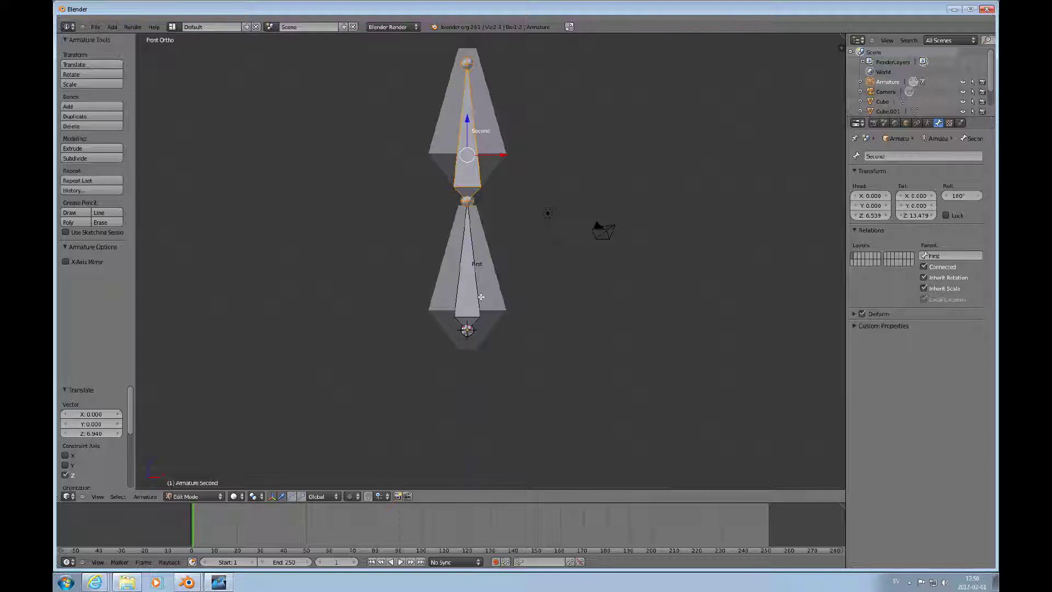
Step: Select bone First, pass through Pose Mode, and switch the armature back to Object Mode
right_click(481, 297)
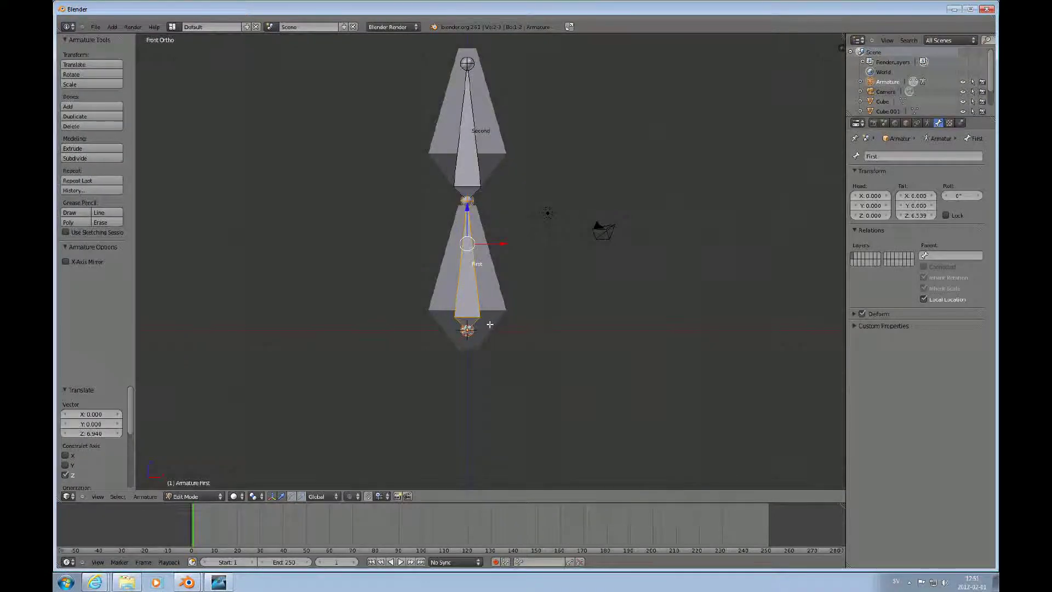
key("ctrl+Tab")
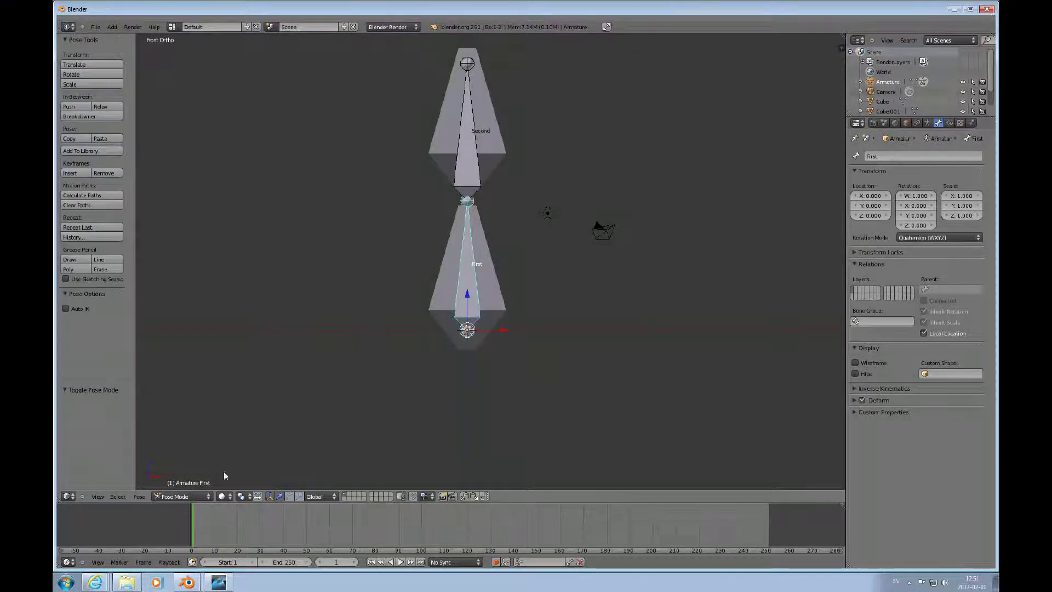
left_click(209, 496)
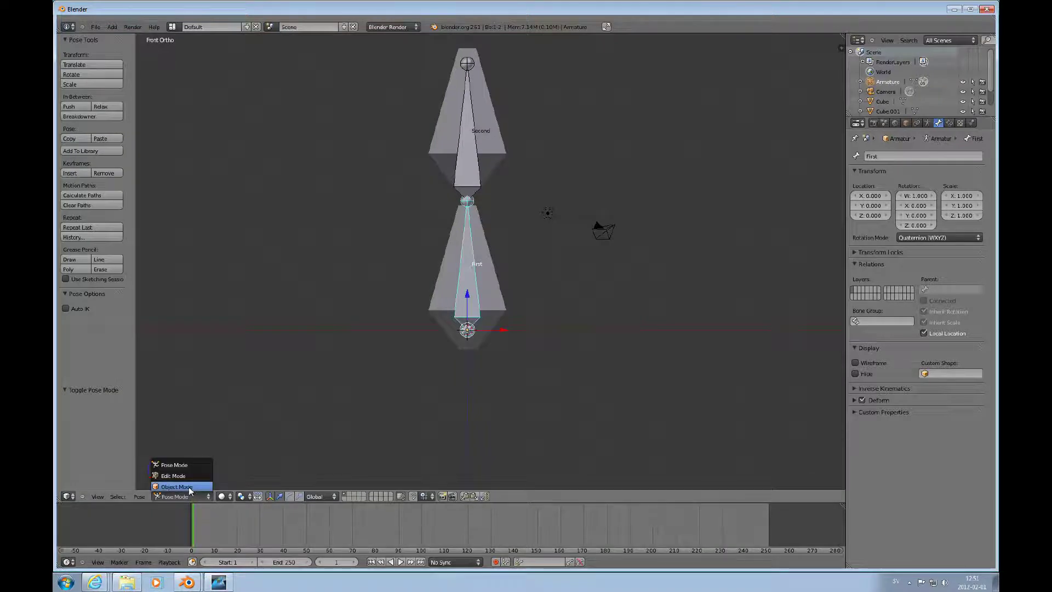
left_click(189, 487)
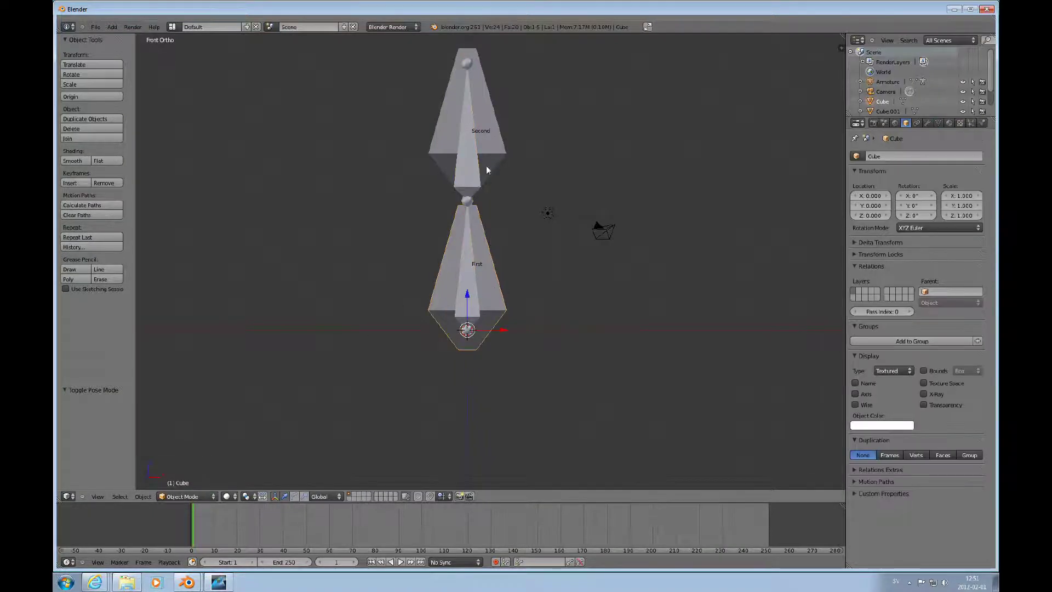
scroll(507, 278, "down", 3)
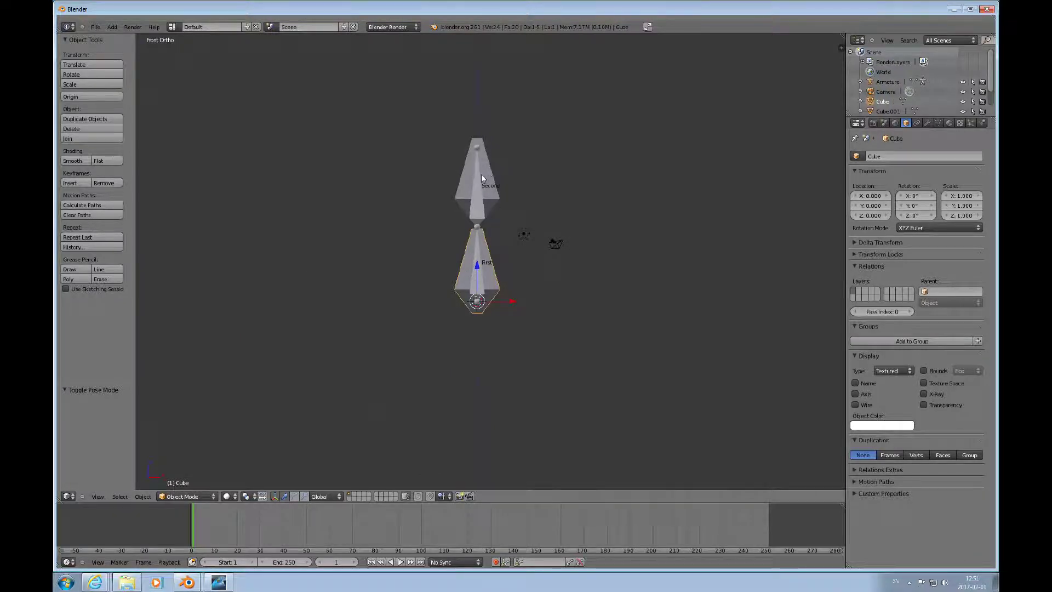
scroll(485, 279, "up", 6)
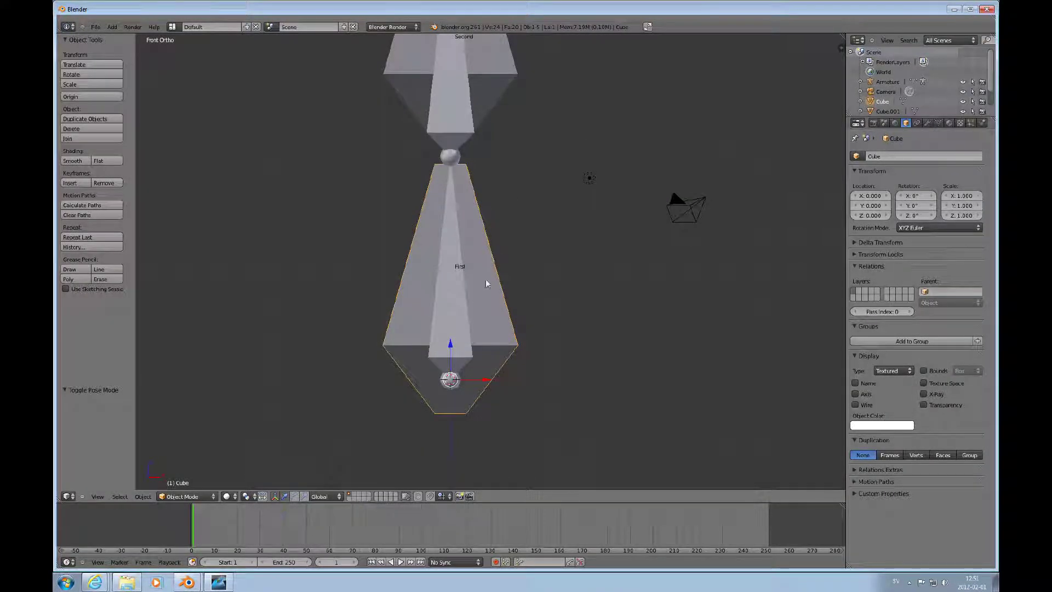
scroll(487, 284, "down", 2)
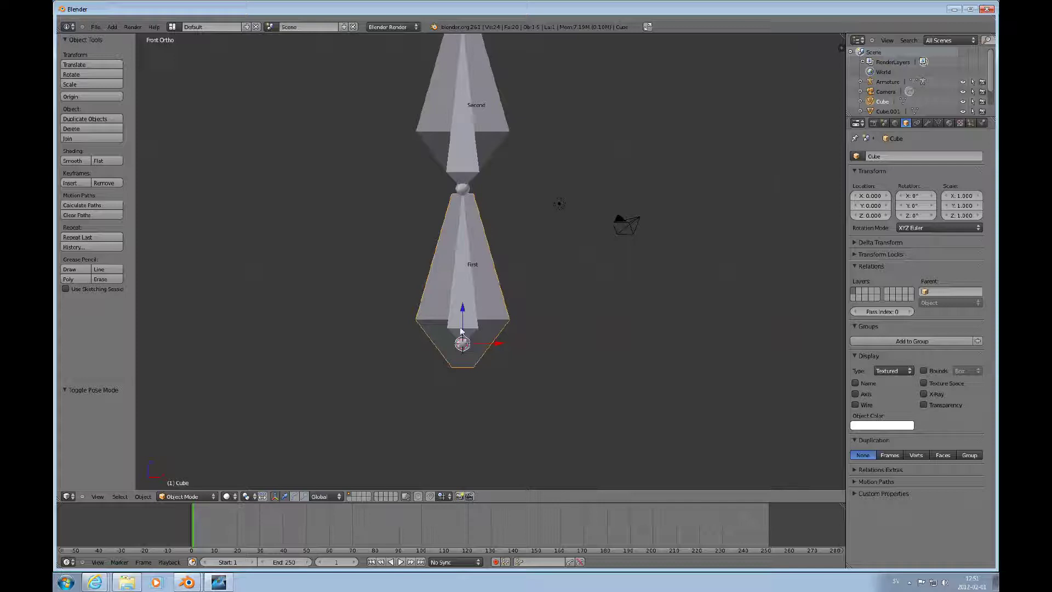
Step: Parent the lower mesh Cube to the armature With Automatic Weights
right_click(470, 304, "shift")
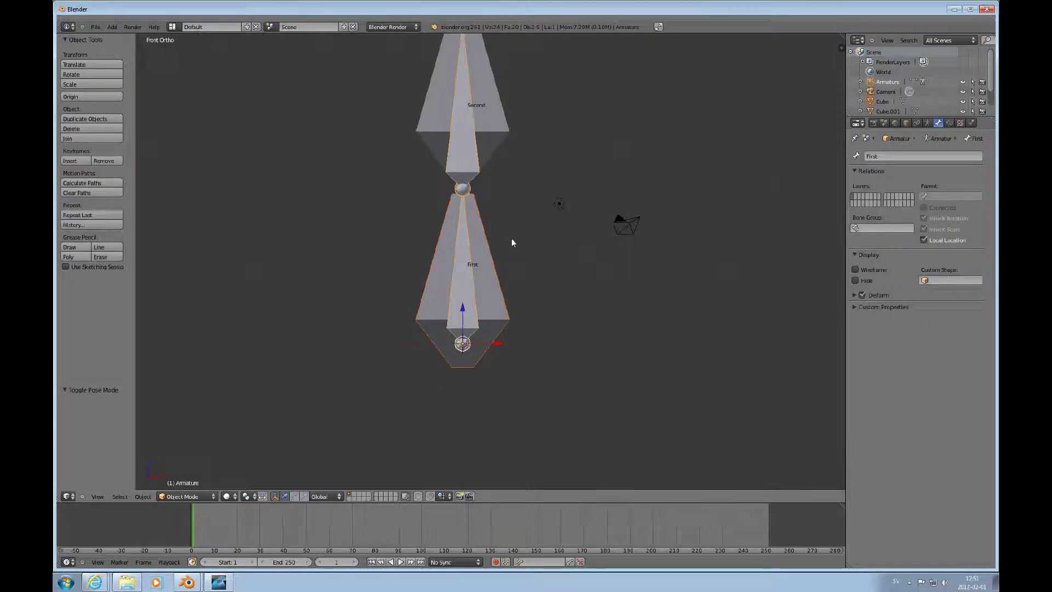
key("ctrl+p")
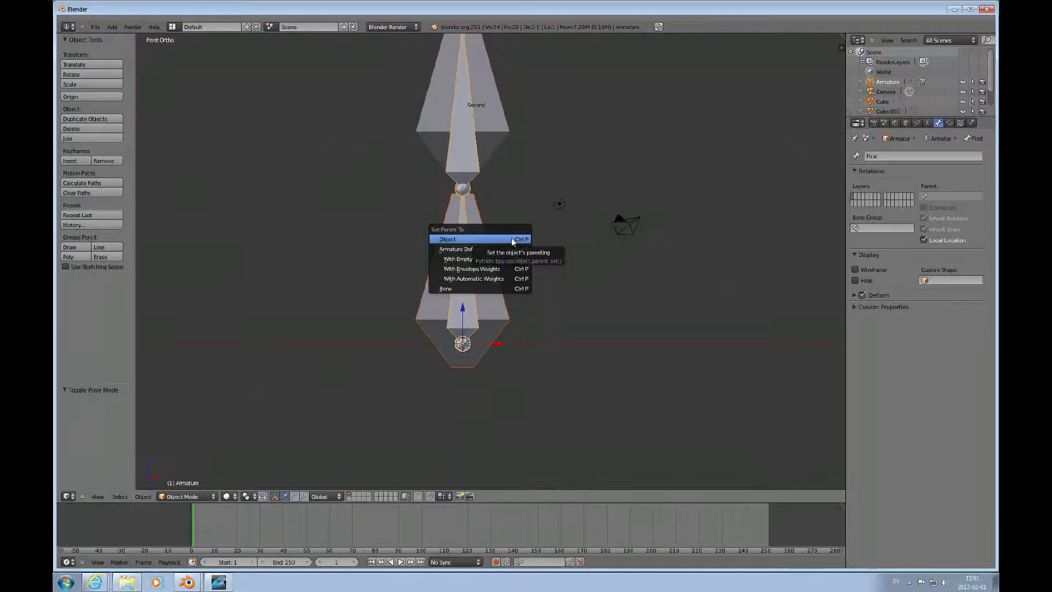
left_click(490, 284)
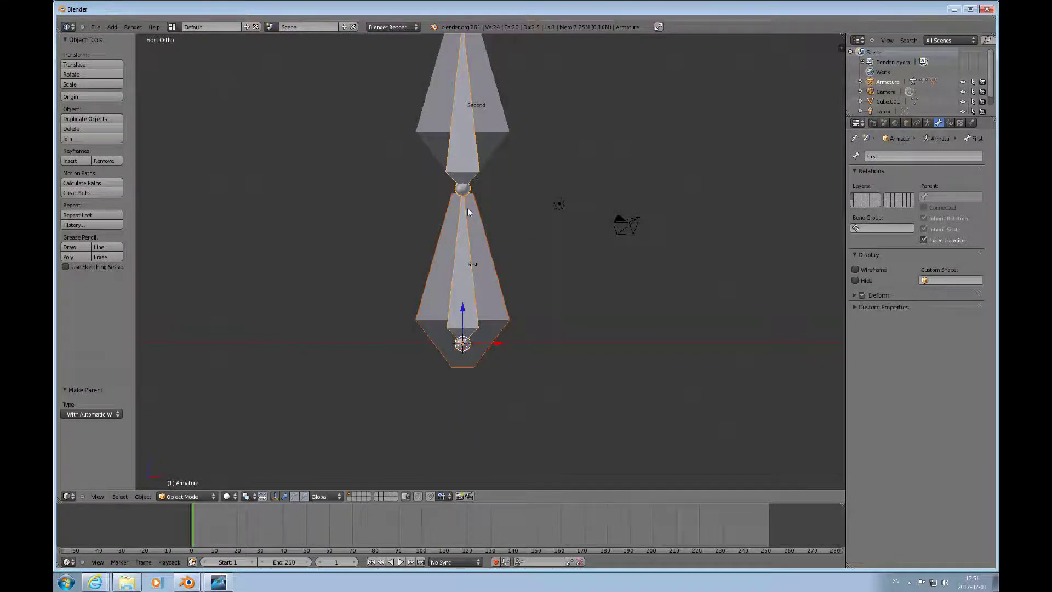
right_click(495, 134)
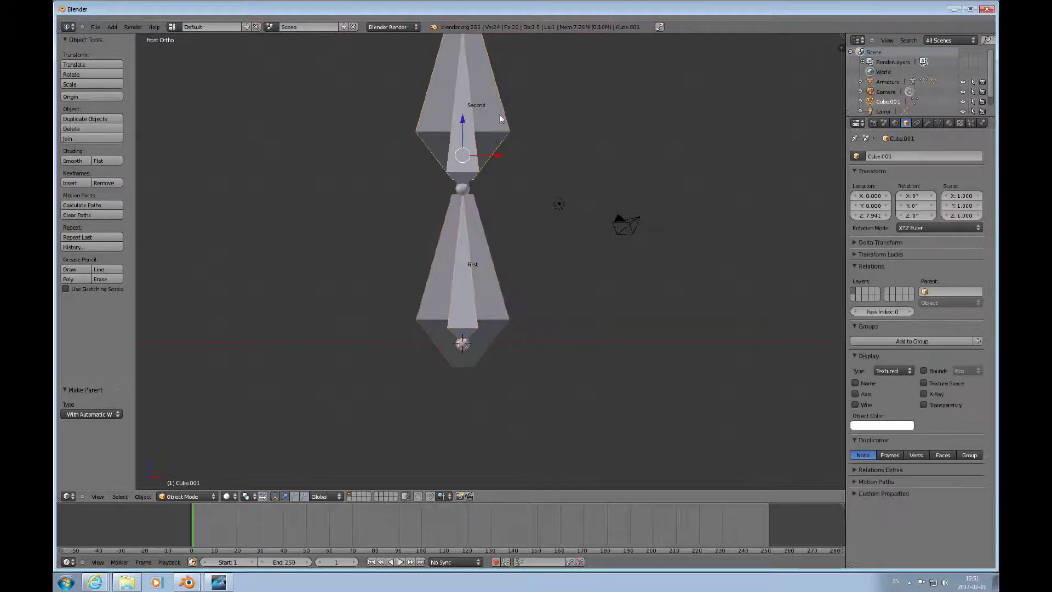
Step: Parent the upper crystal Cube.001 to the armature using Ctrl+P With Automatic Weights
scroll(509, 118, "up", 4, "shift")
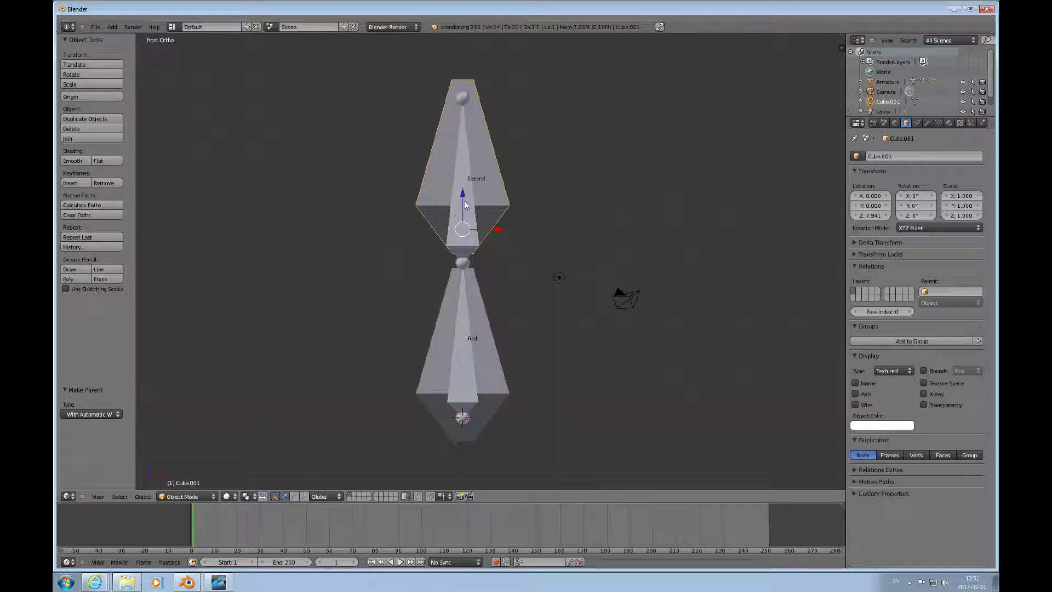
right_click(513, 208)
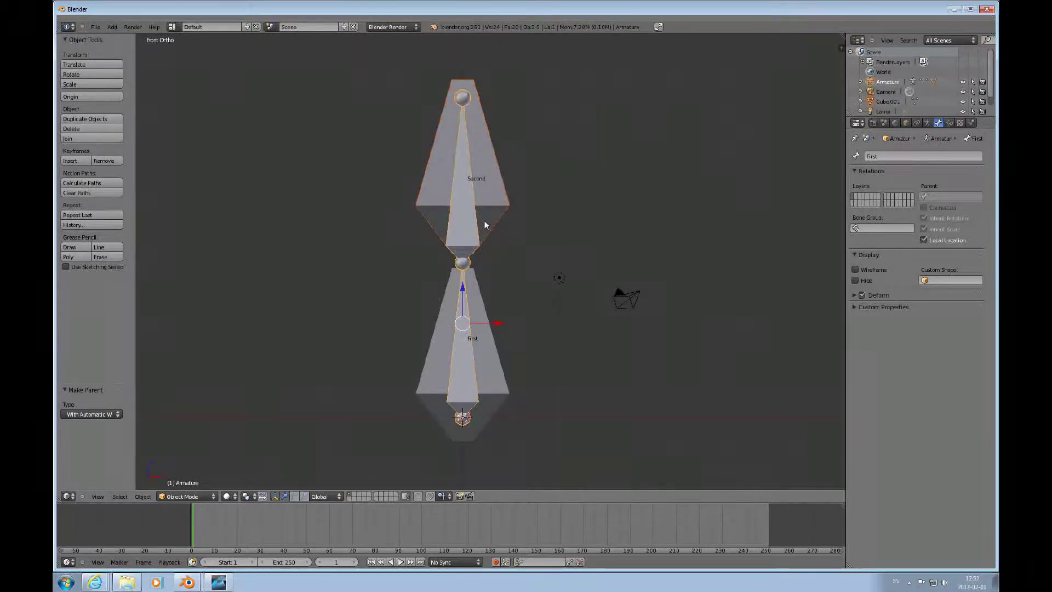
key("ctrl+p")
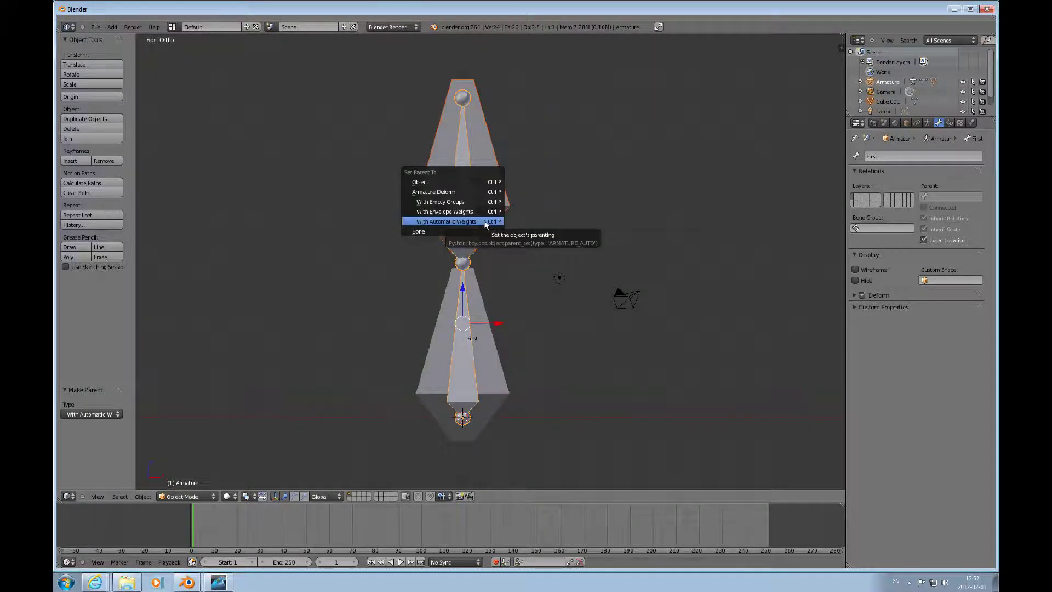
left_click(485, 222)
scroll(525, 222, "down", 3)
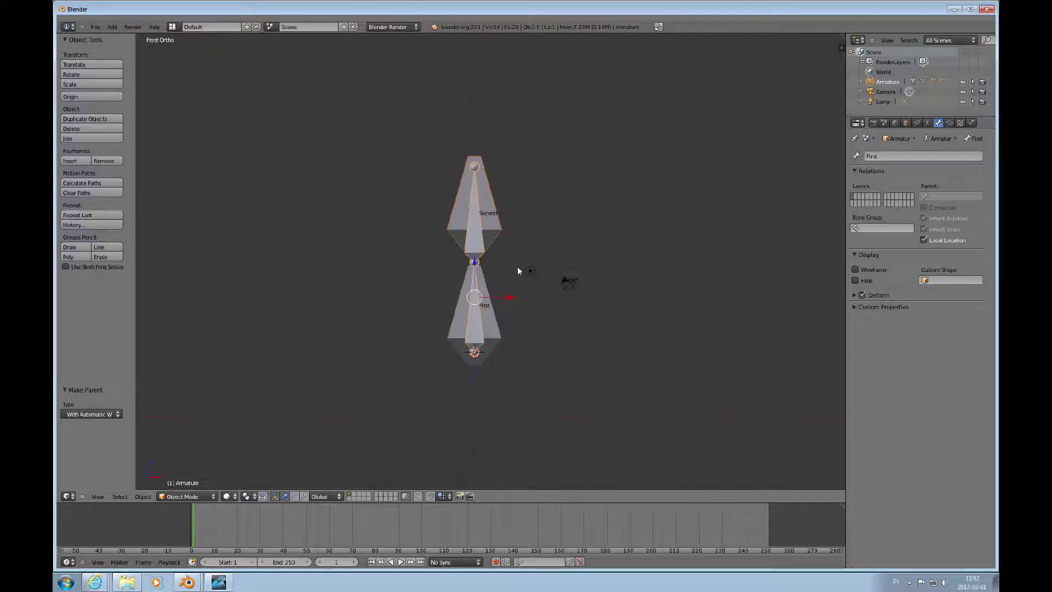
Step: Switch the armature into Pose Mode from the viewport's mode list, viewing it at an angle
middle_click_drag(519, 261, 518, 302)
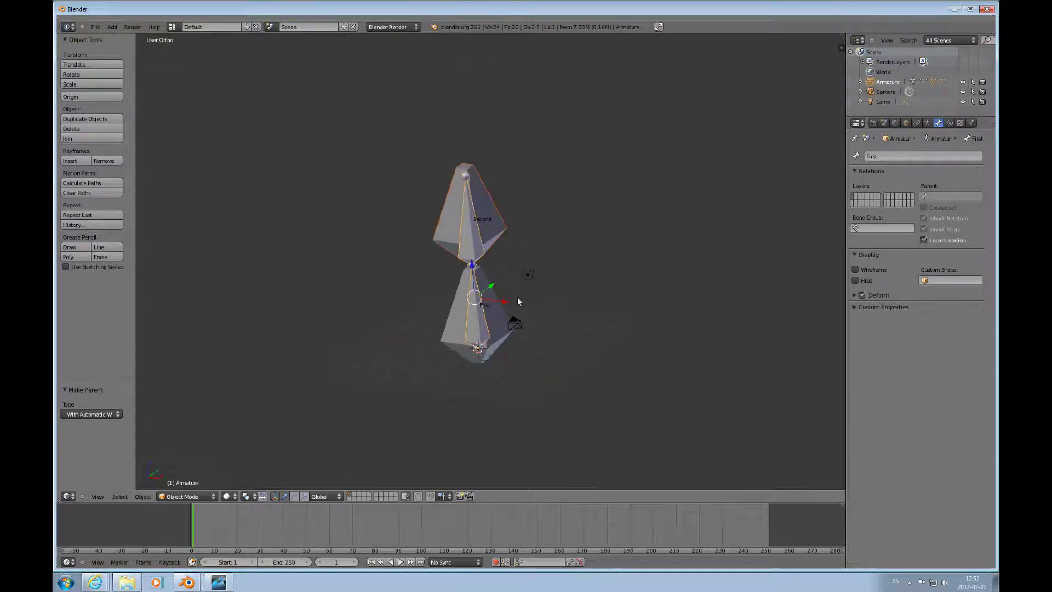
scroll(517, 290, "up", 4)
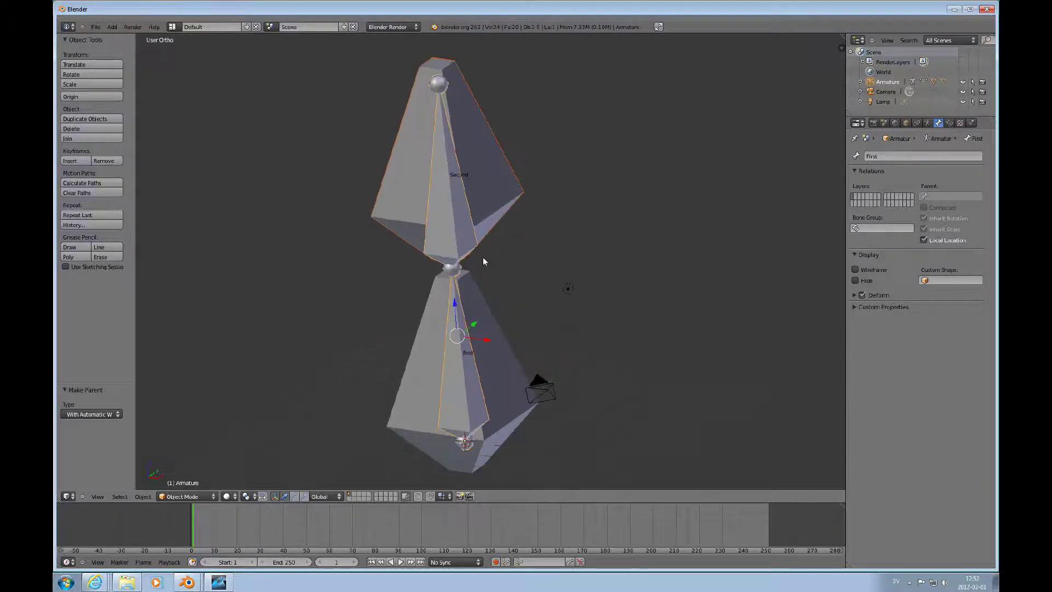
scroll(483, 262, "down", 2)
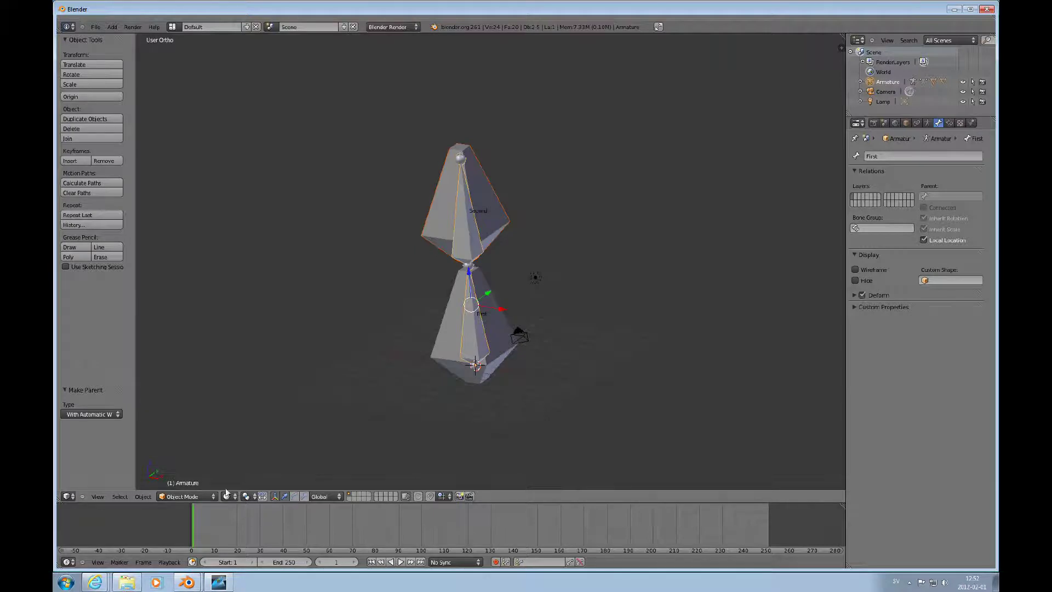
left_click(202, 496)
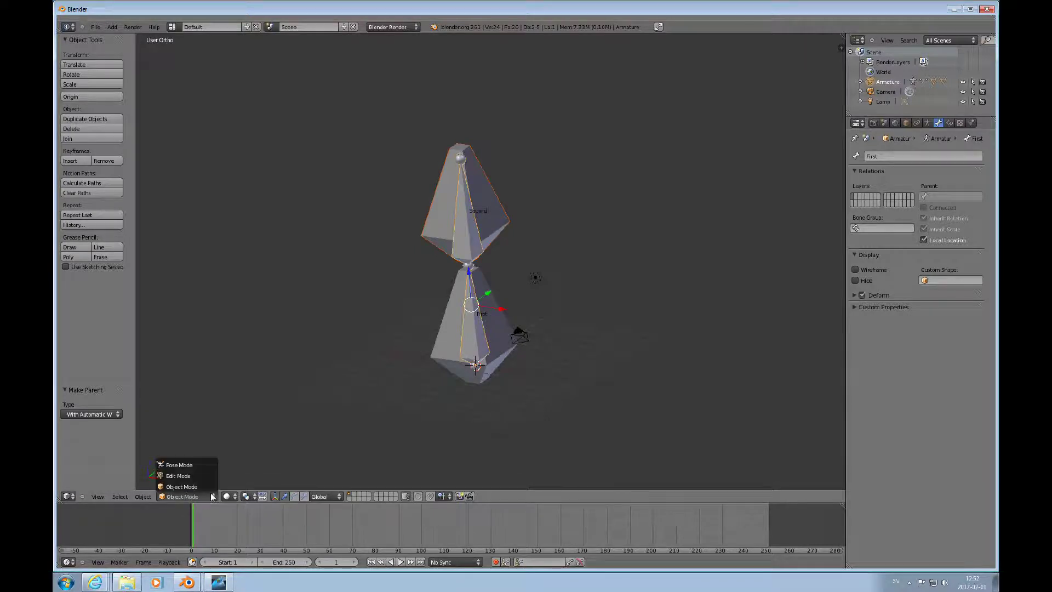
left_click(195, 466)
middle_click_drag(518, 336, 475, 349)
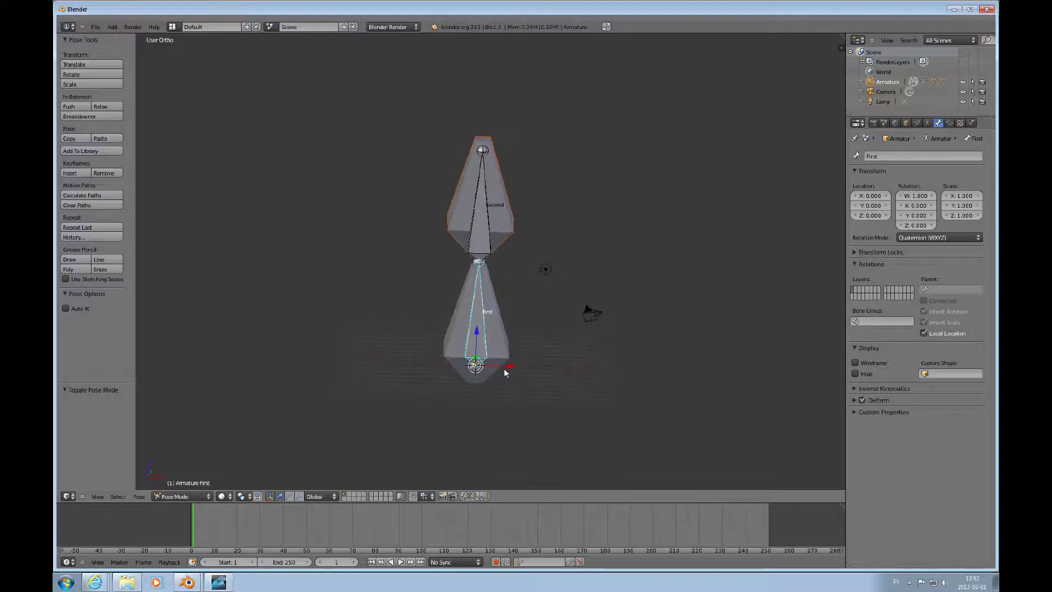
Step: In front view, enable the rotation manipulator and tilt bone Second by -0.633° about Y
key("KP_1")
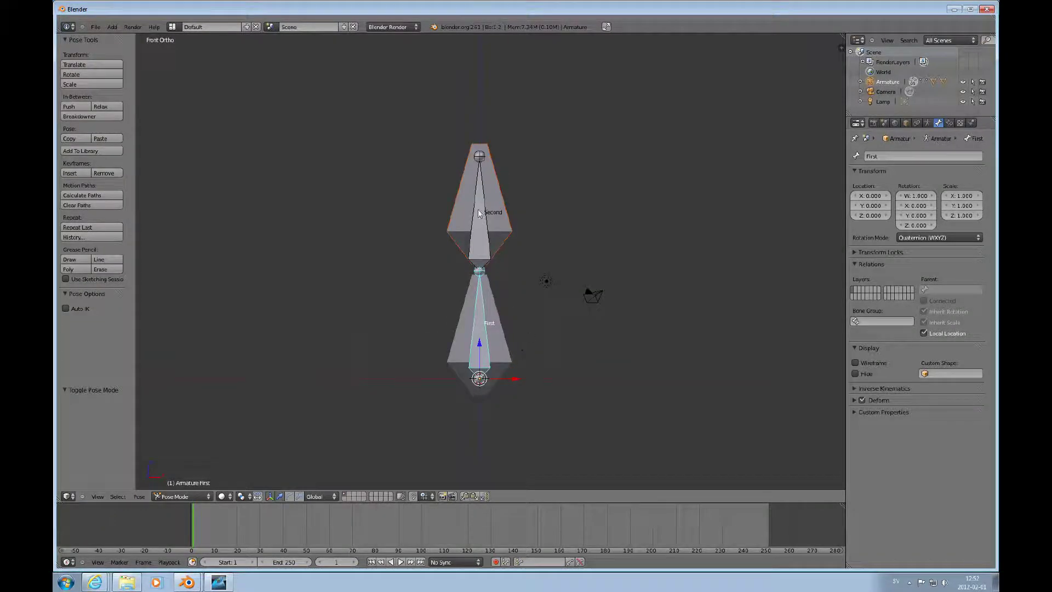
right_click(486, 233)
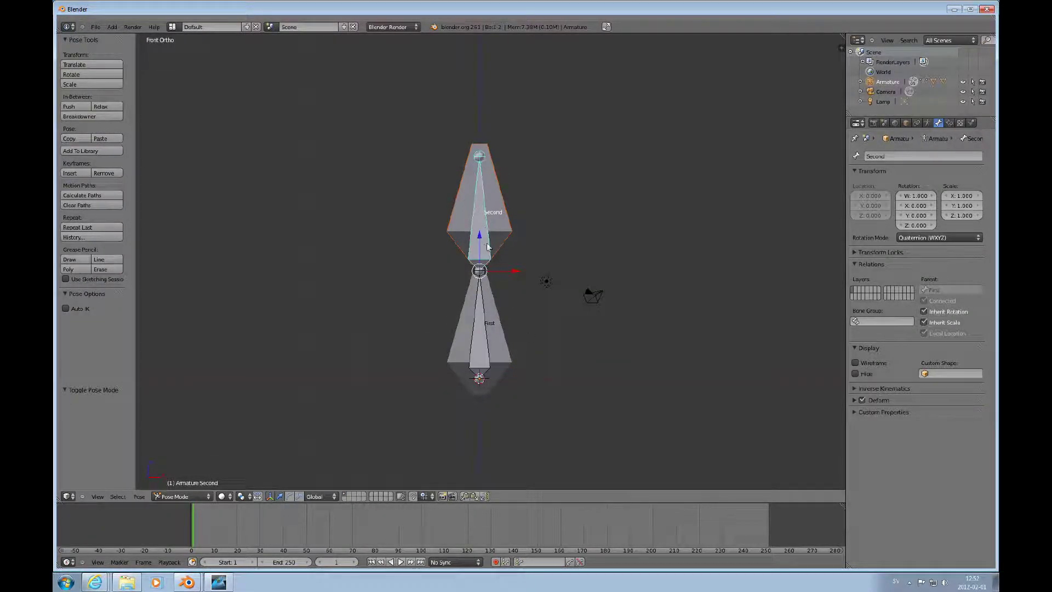
left_click(290, 496)
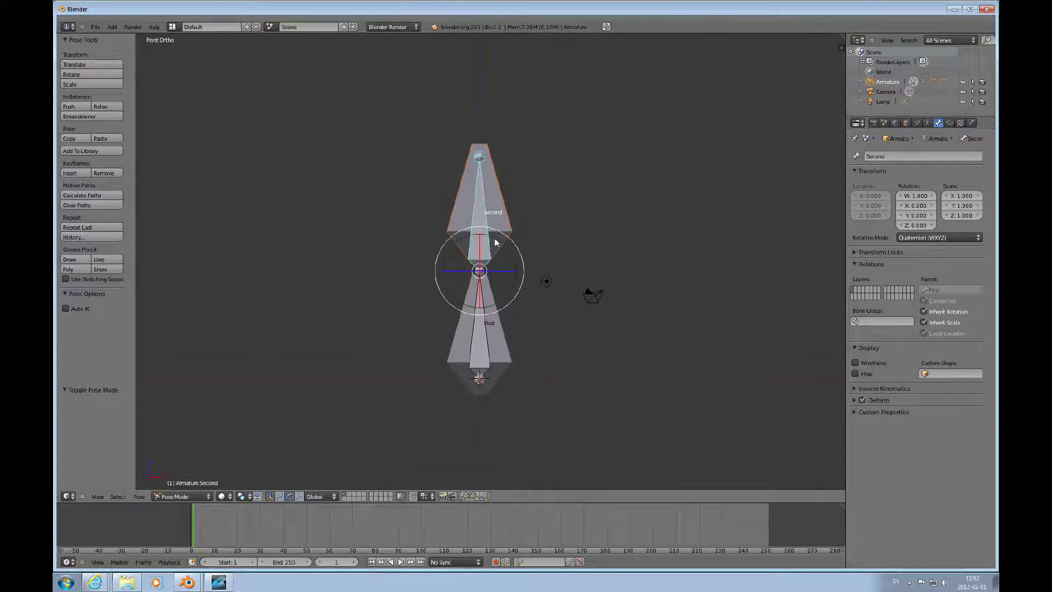
middle_click_drag(498, 248, 497, 251)
mouse_move(498, 244)
left_mouse_down()
mouse_move(507, 249)
mouse_move(491, 241)
mouse_move(510, 257)
mouse_move(470, 253)
mouse_move(491, 260)
left_mouse_up()
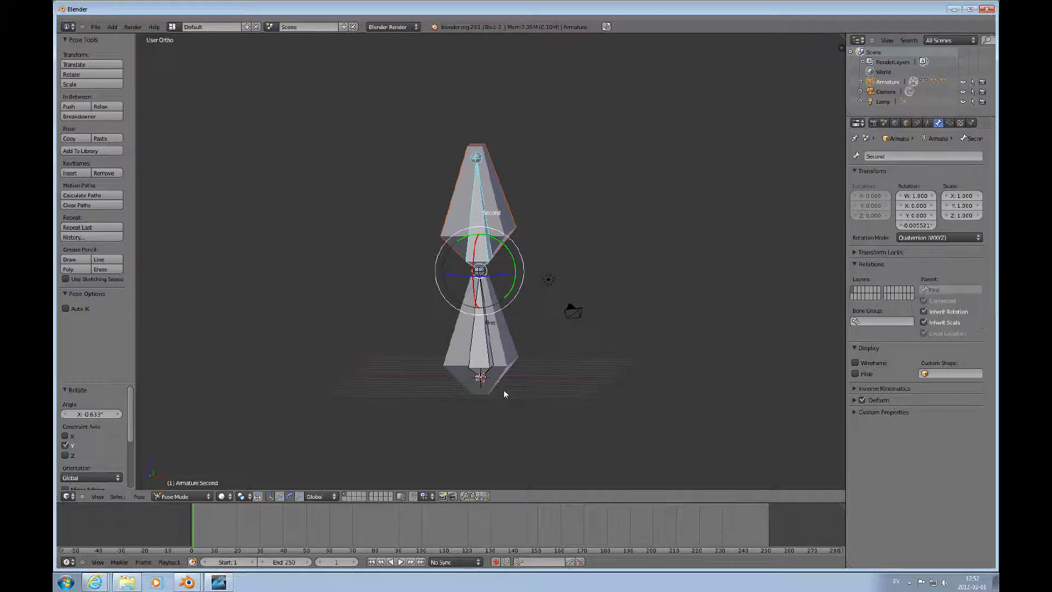
Step: Select the lower bone First and zoom in on it
right_click(485, 357)
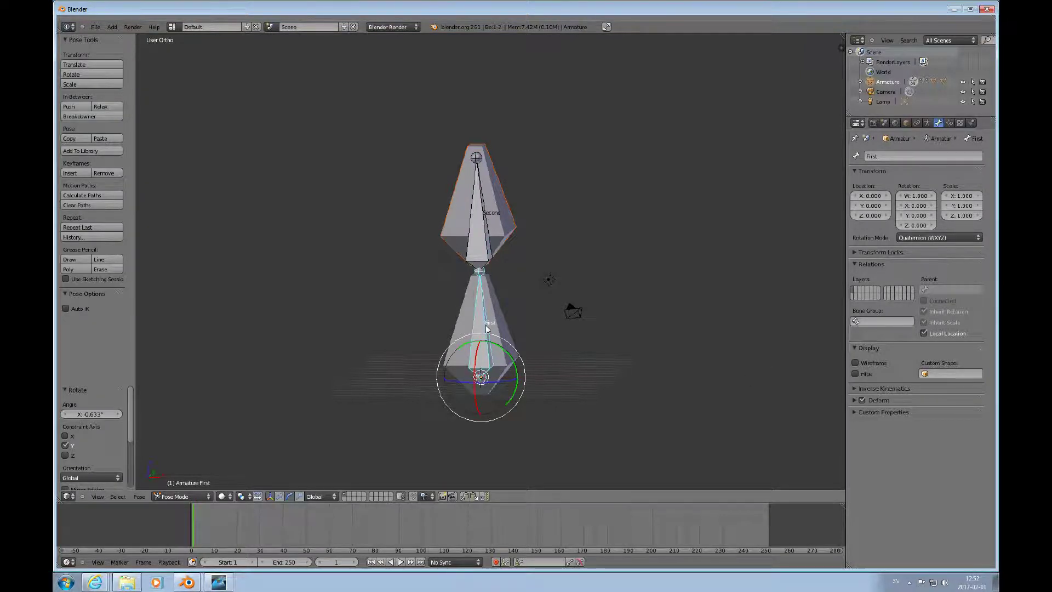
scroll(485, 328, "up", 2)
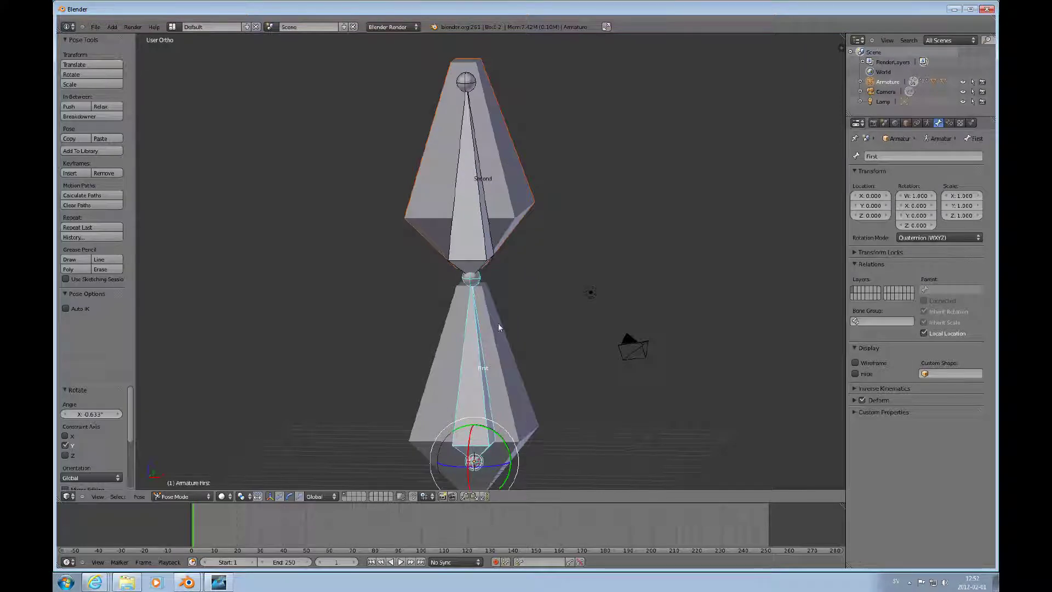
scroll(503, 358, "up", 1)
scroll(501, 363, "down", 2)
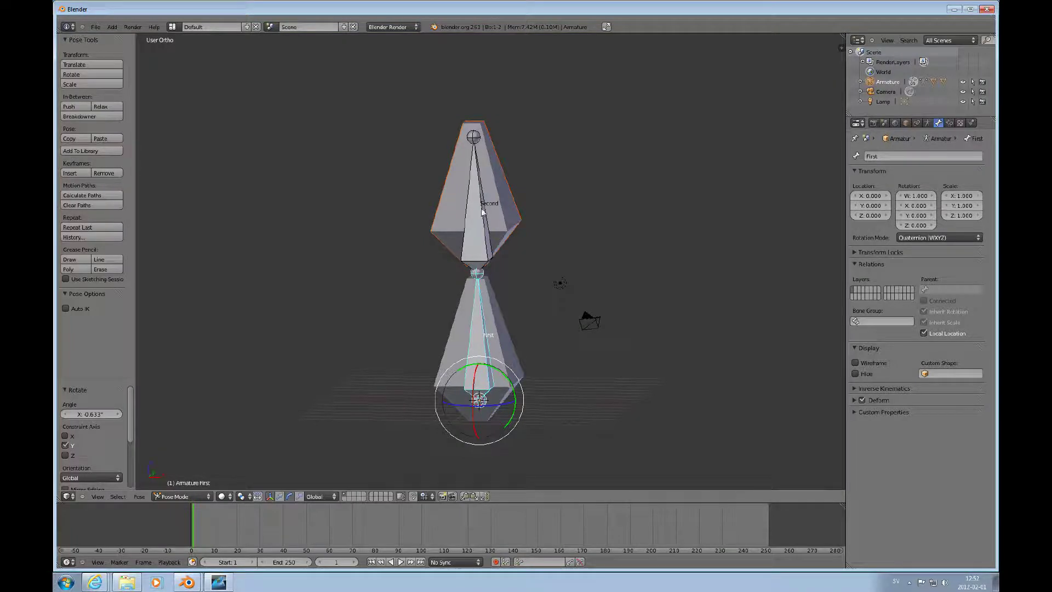
Step: Rotate the lower bone First to lean the whole crystal chain over
key("r")
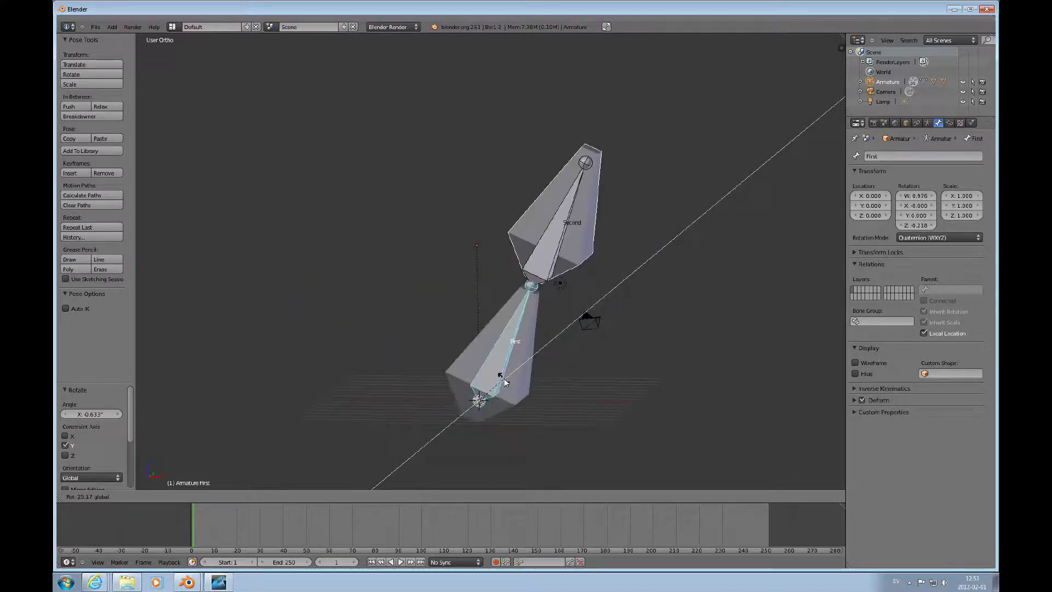
left_click(525, 271)
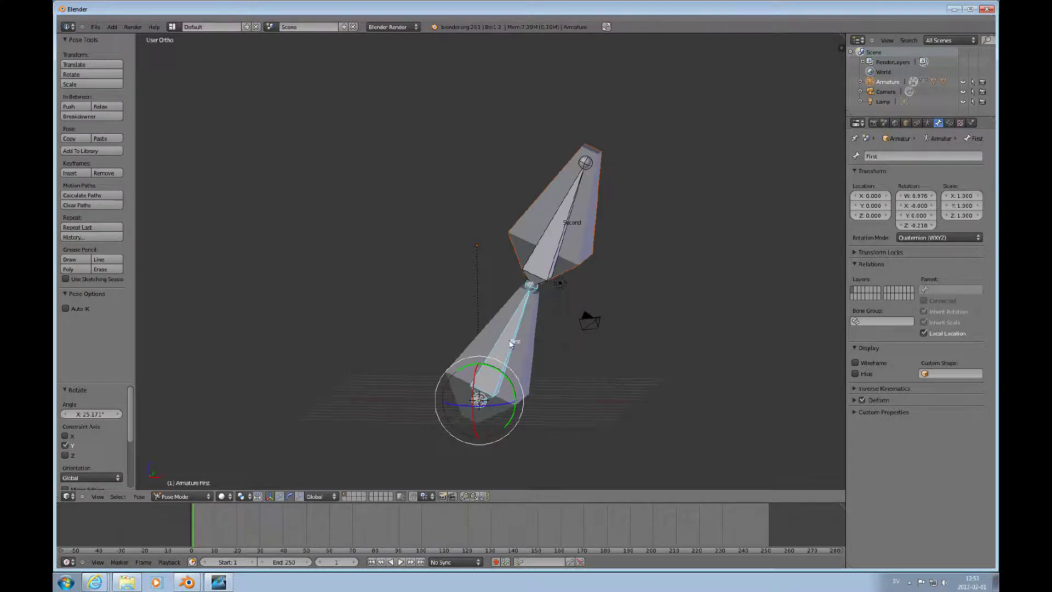
left_click_drag(513, 396, 491, 372)
Step: Bend Second sharply at the joint, then rotate First to 61.43° about Y
right_click(380, 233)
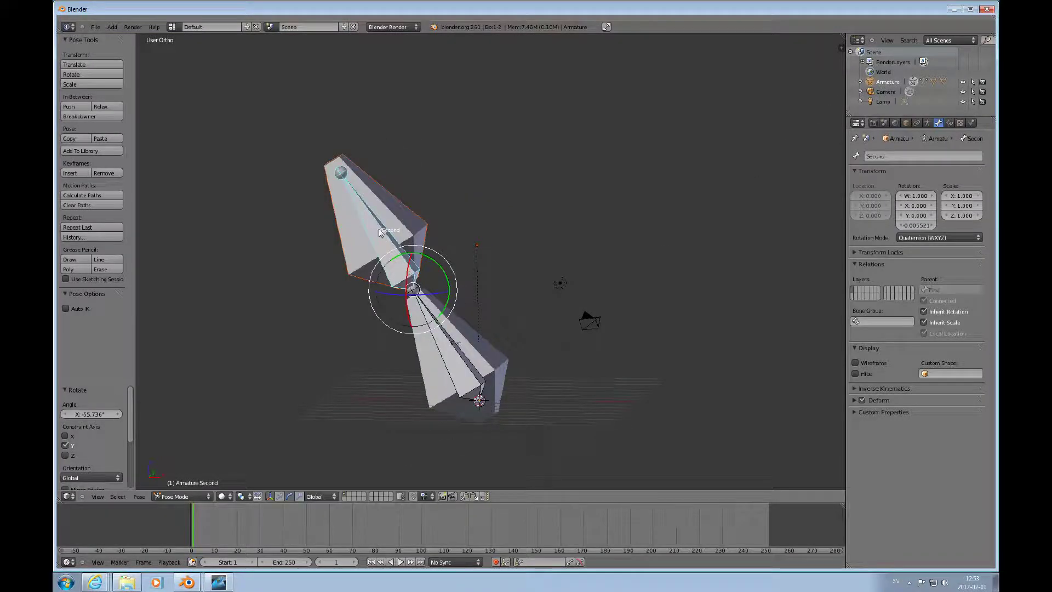
key("r")
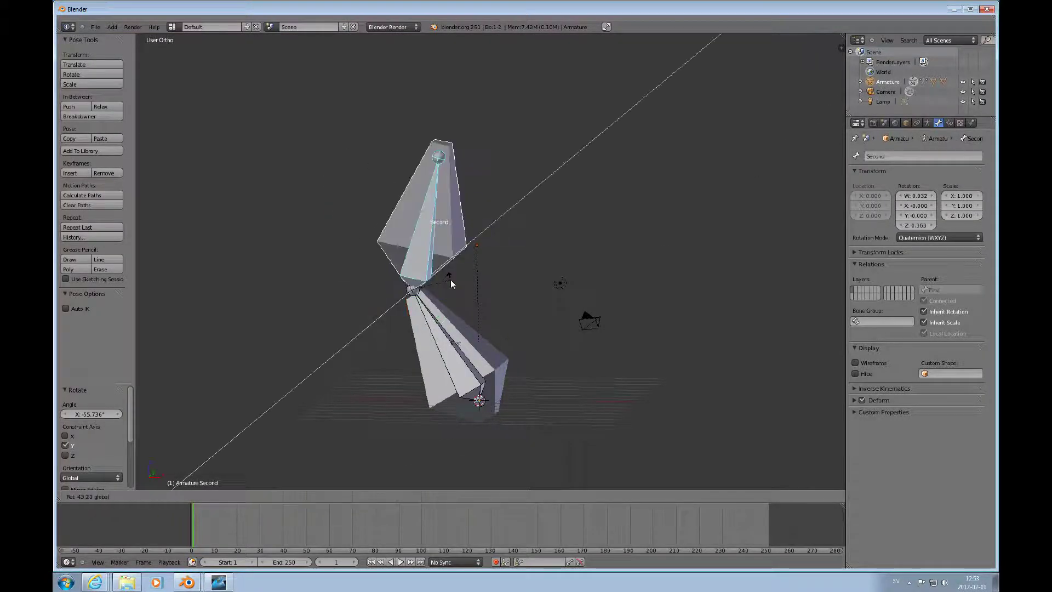
left_click(455, 293)
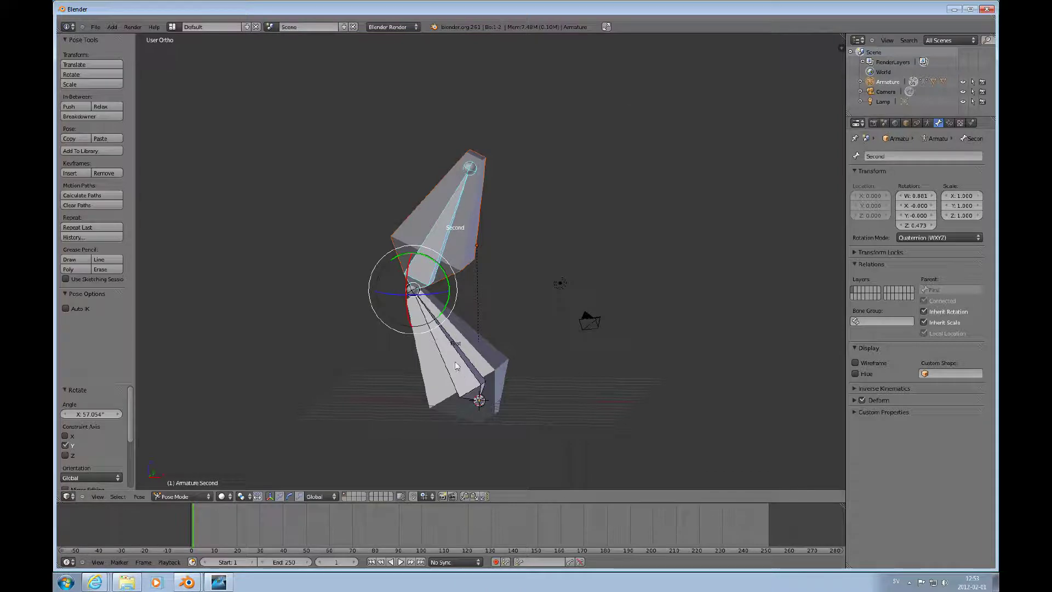
right_click(474, 394)
key("r")
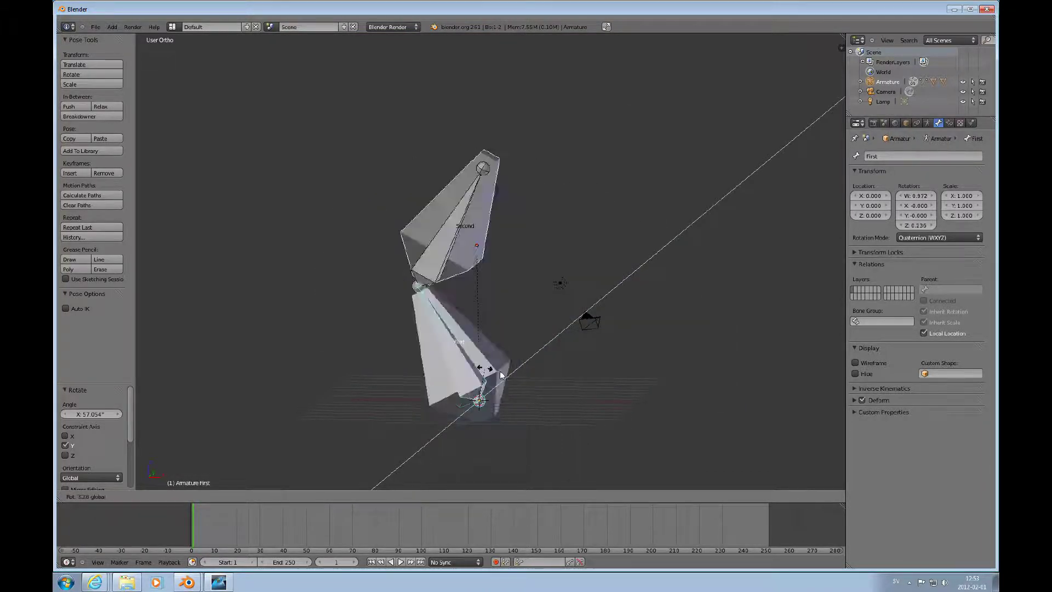
left_click(516, 386)
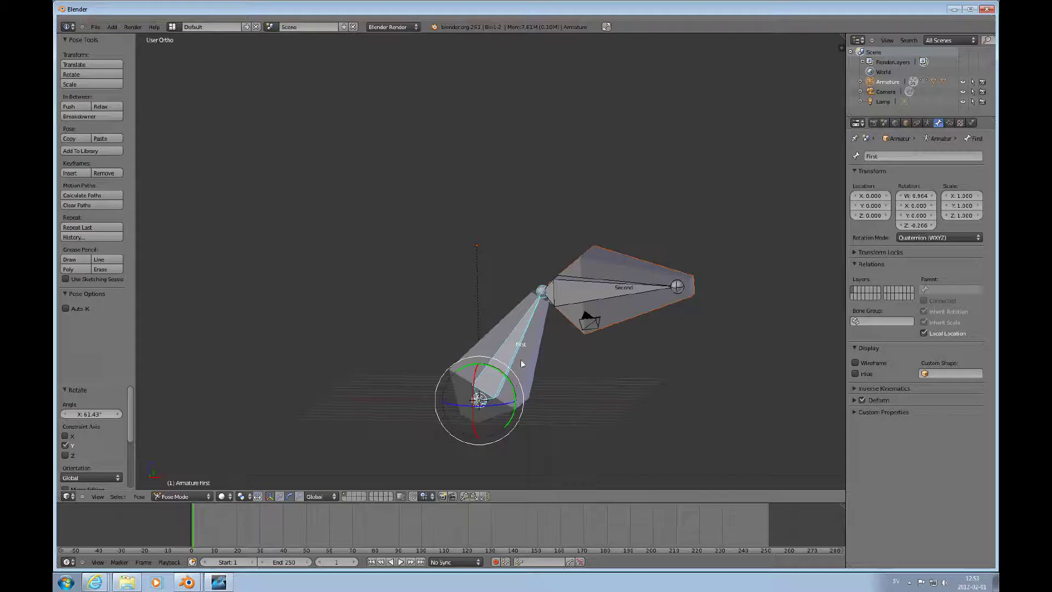
right_click(600, 290)
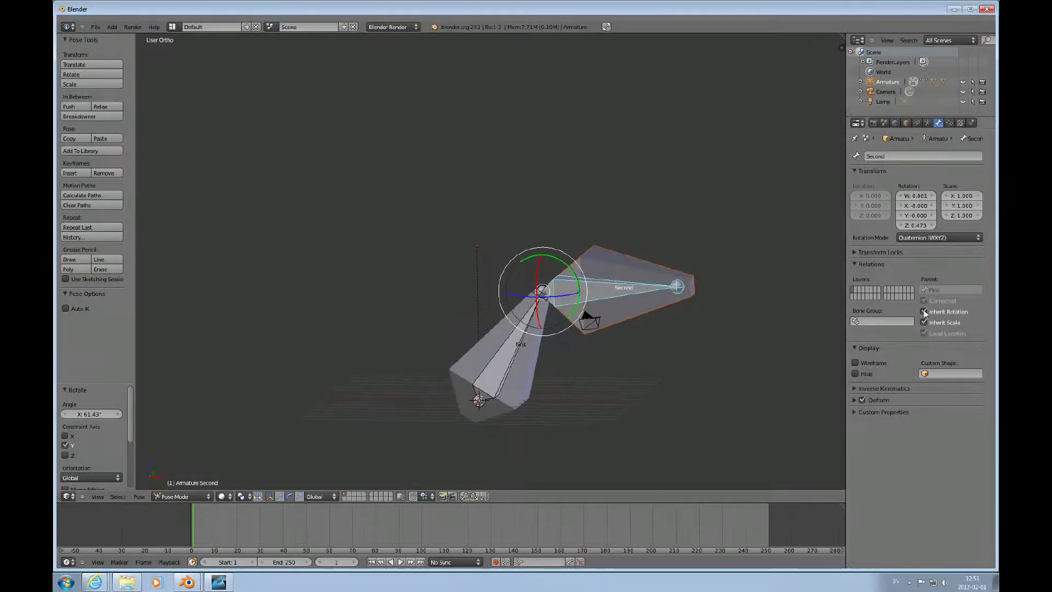
Step: Stop Second inheriting rotation, then swing bone First around the Y axis
left_click(924, 311)
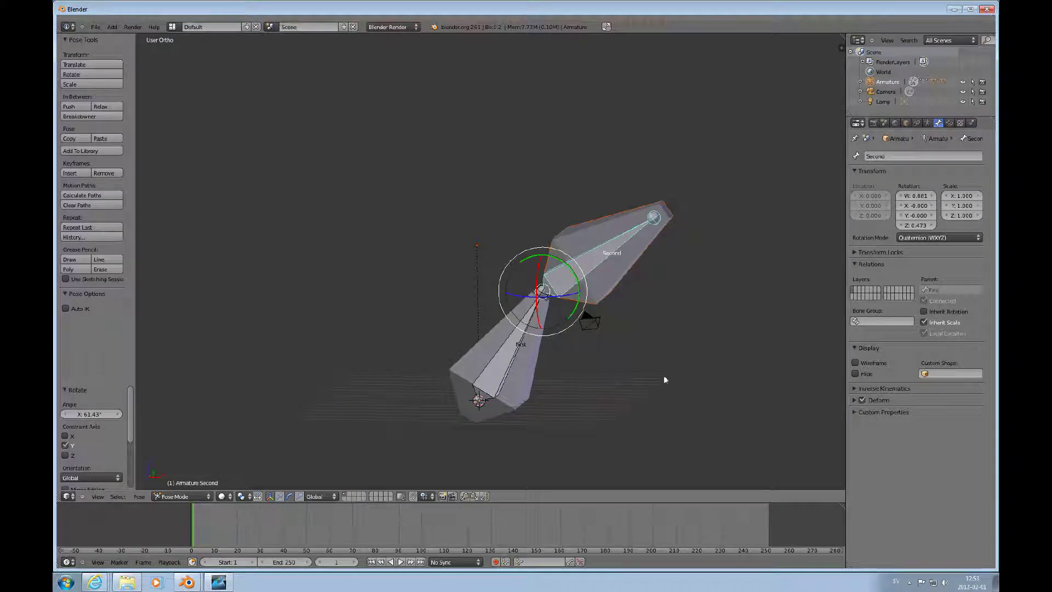
right_click(485, 403)
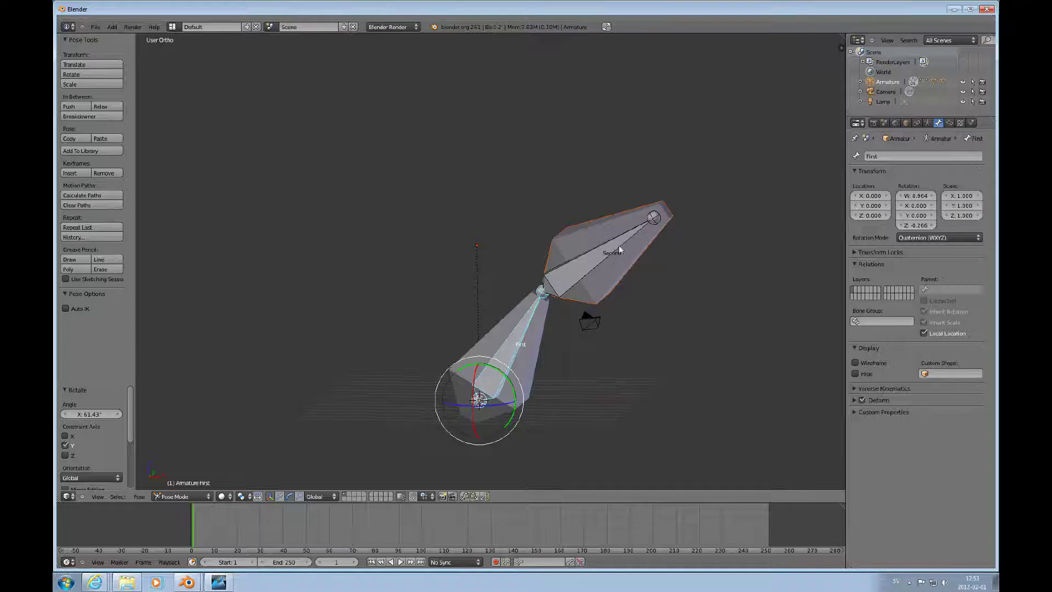
key("r")
key("y")
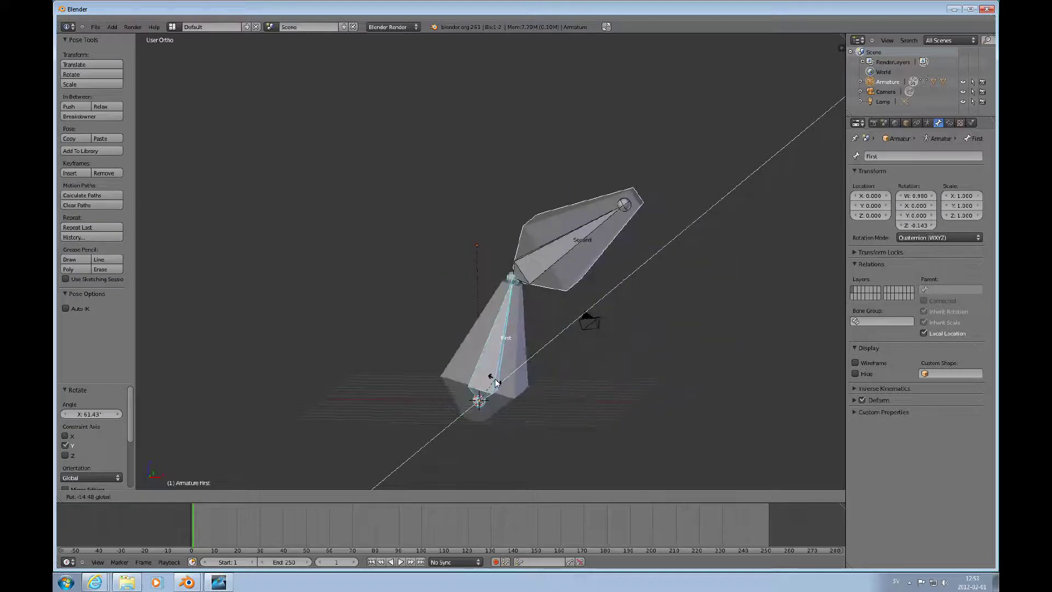
left_click(492, 387)
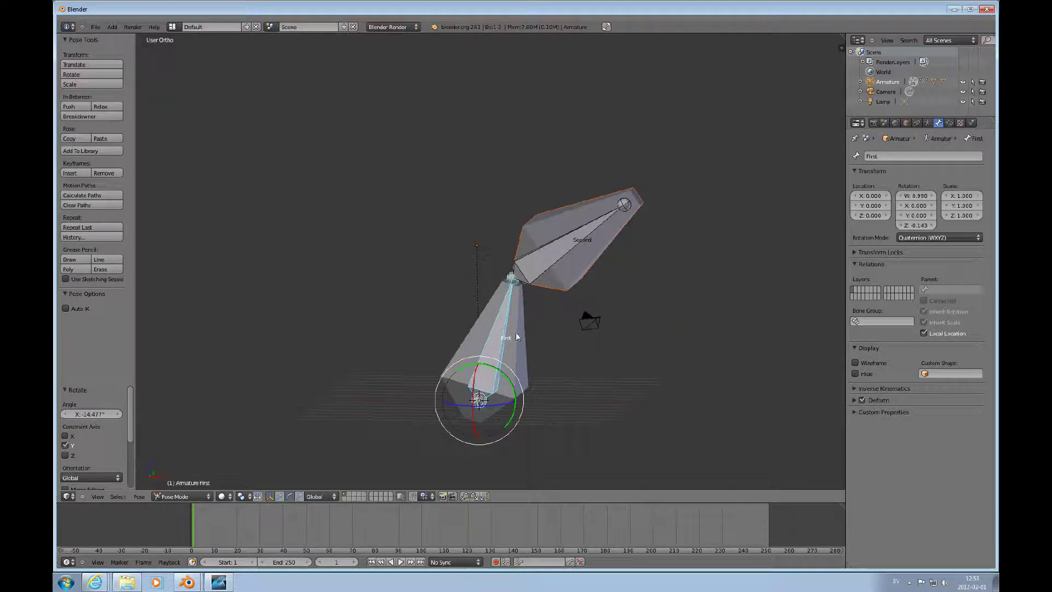
left_click_drag(514, 388, 532, 433)
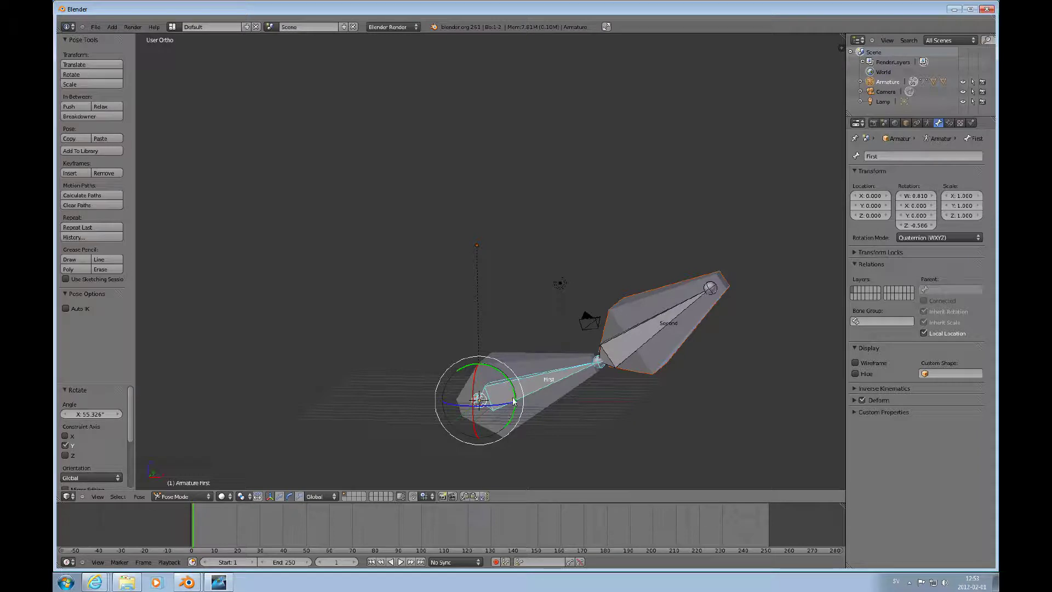
left_click_drag(515, 401, 476, 368)
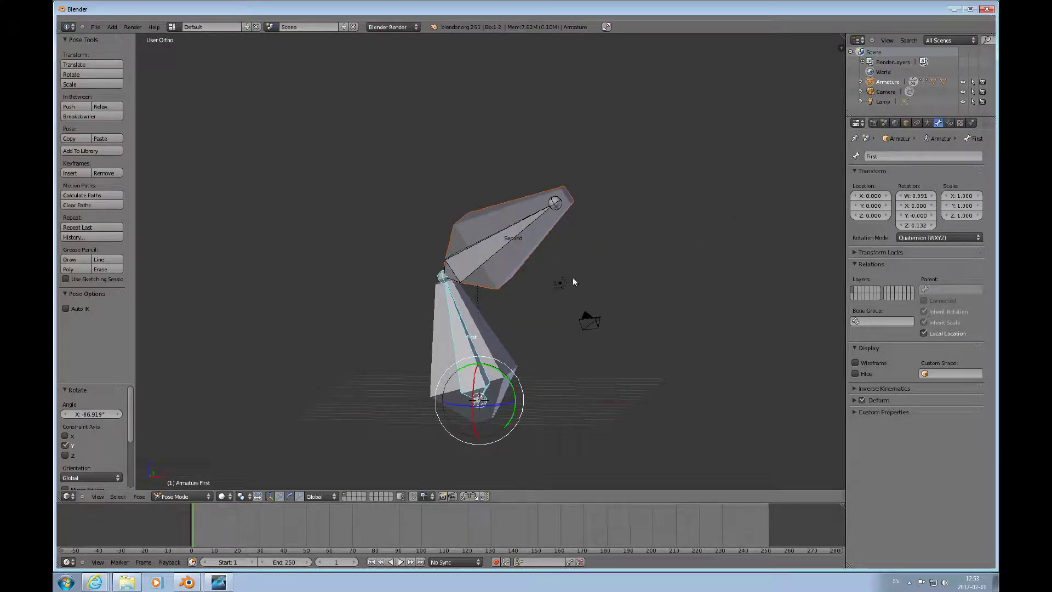
Step: Rotate Second upward and turn First 13.384° back to nearly upright
right_click(508, 244)
key("r")
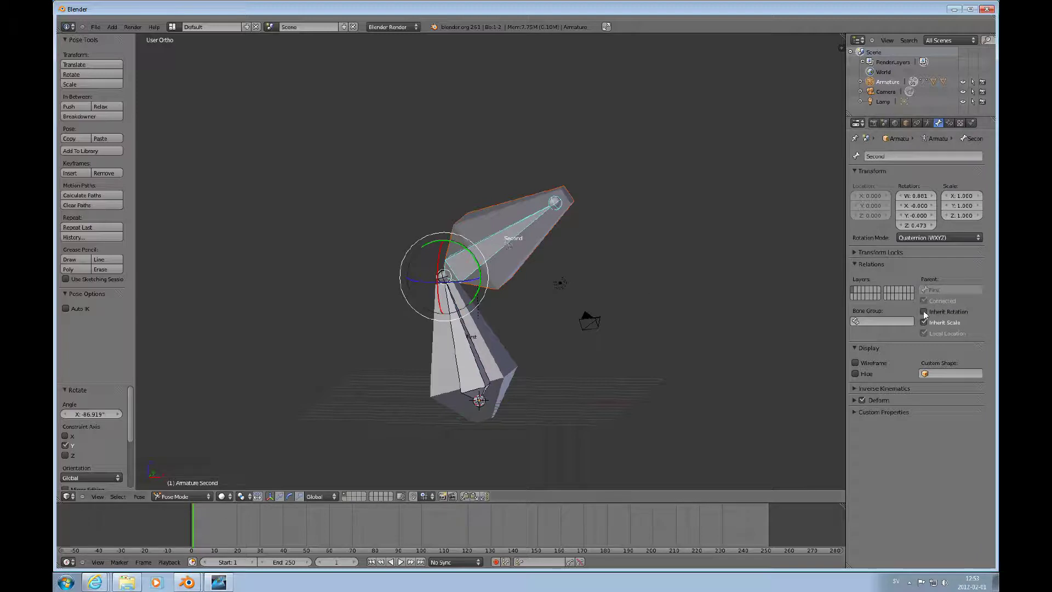
left_click(488, 359)
right_click(475, 378)
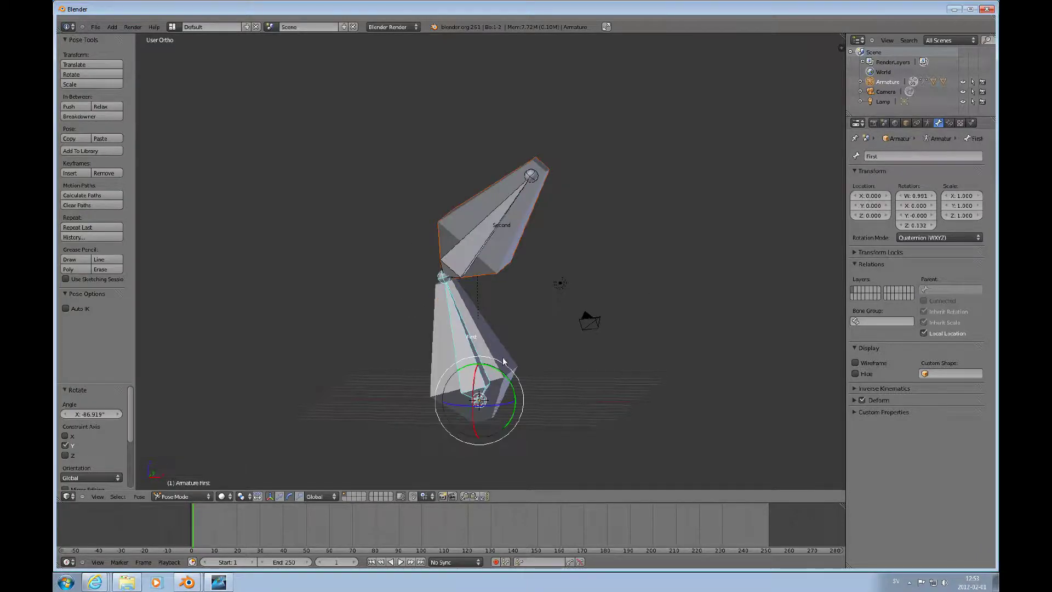
left_click_drag(503, 380, 529, 280)
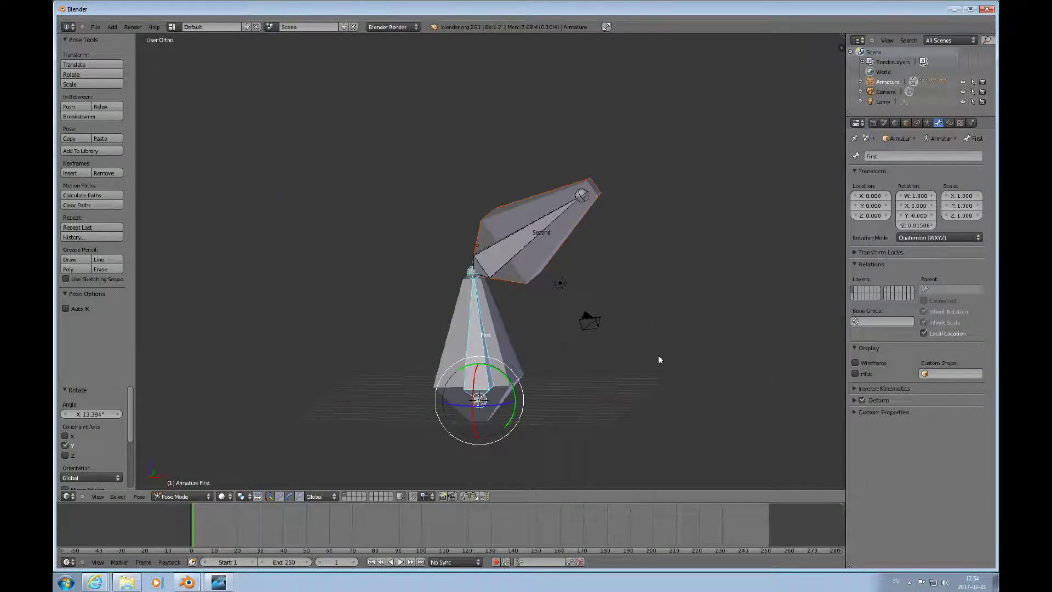
scroll(525, 276, "up", 1)
scroll(526, 275, "up", 1)
right_click(511, 267)
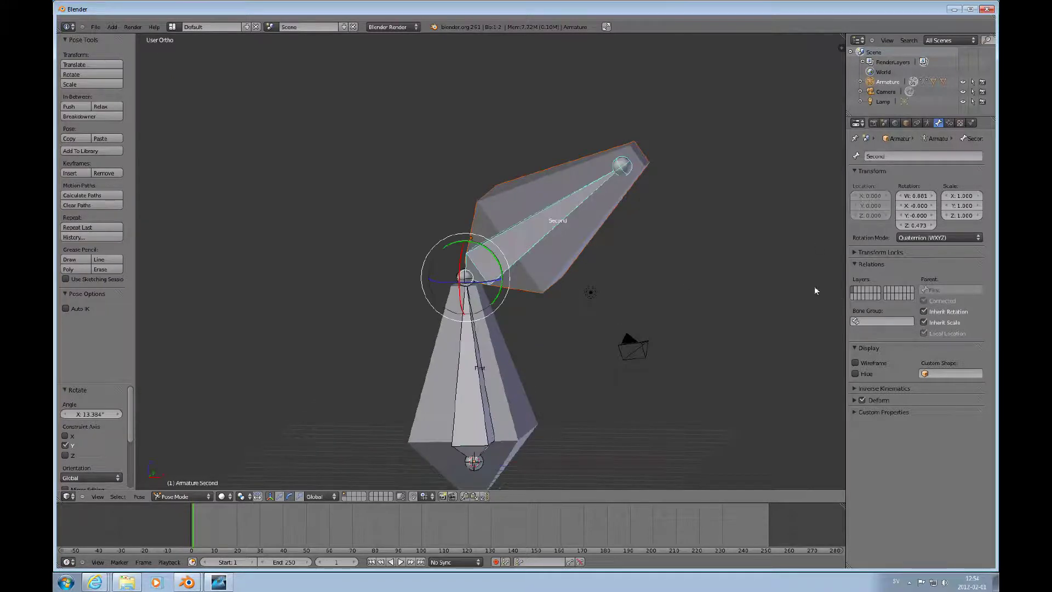
Step: In Armature data, toggle between Rest Position and Pose Position
left_click(927, 122)
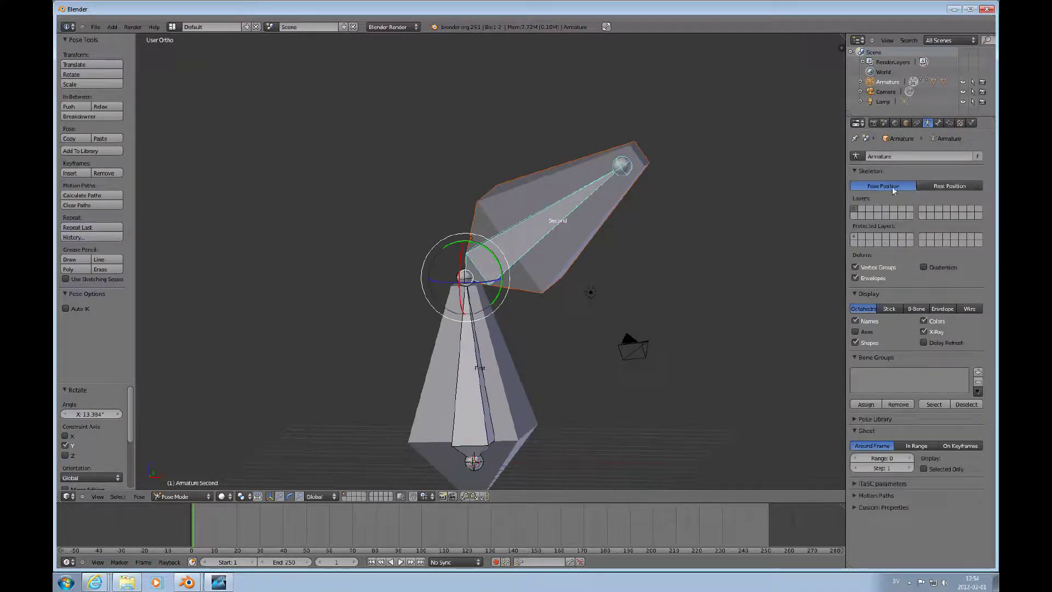
left_click(950, 186)
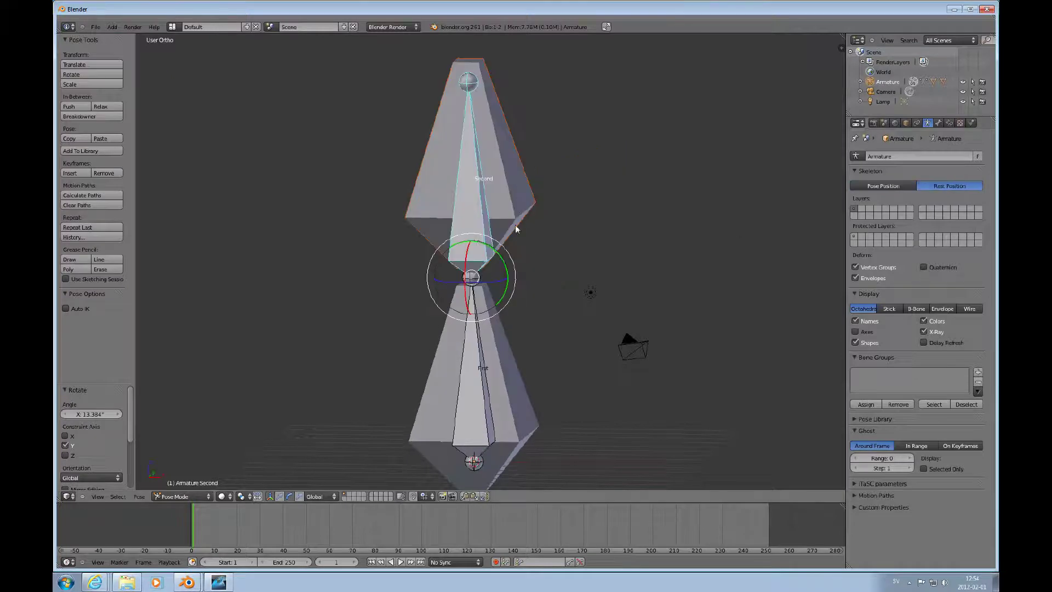
scroll(492, 290, "down", 6)
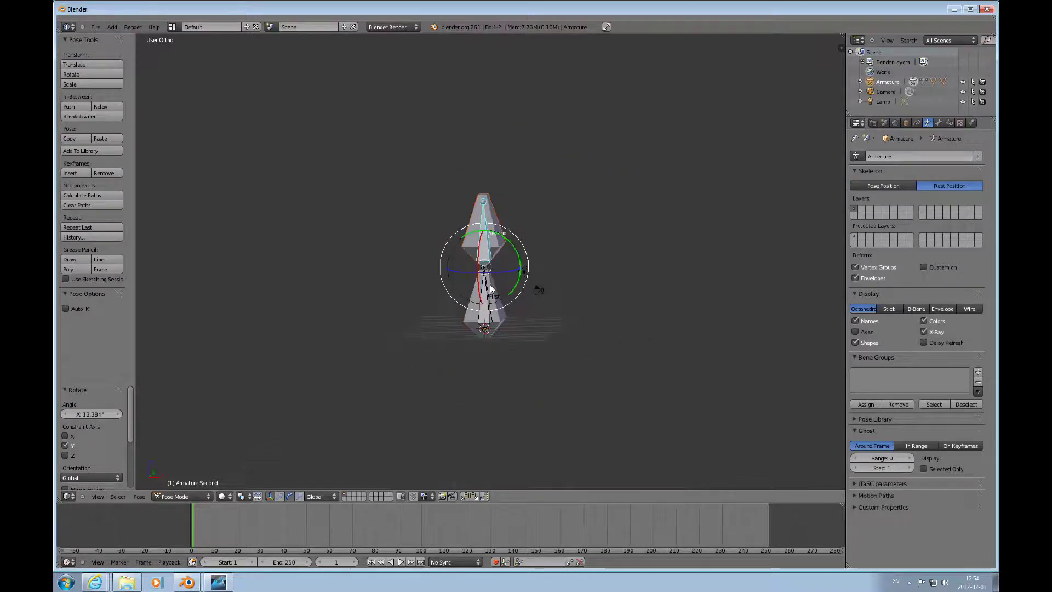
left_click(884, 186)
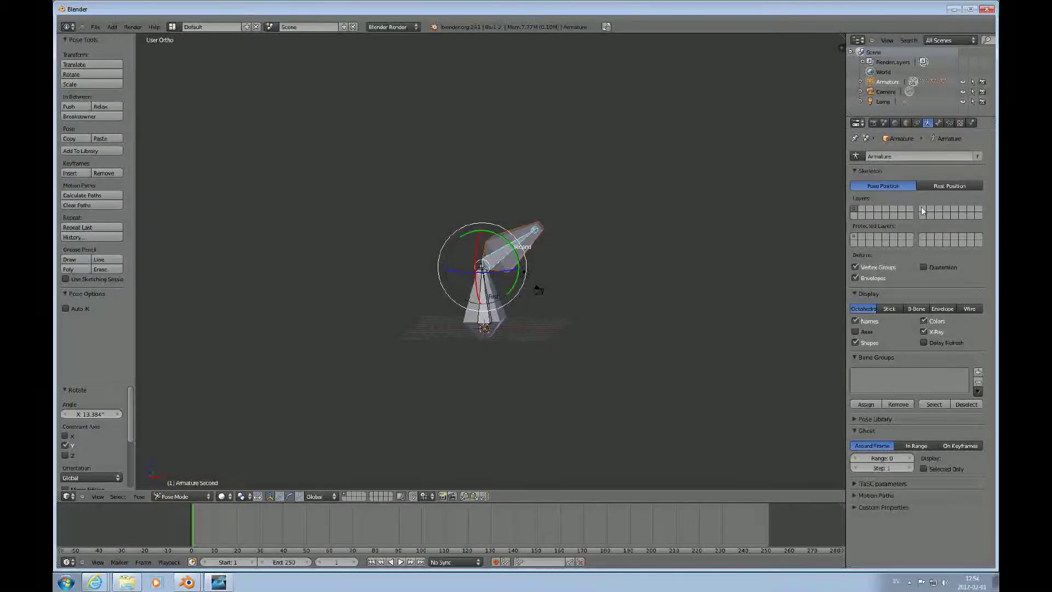
Step: In front view, rotate Second upright and tilt First to the right
key("KP_1")
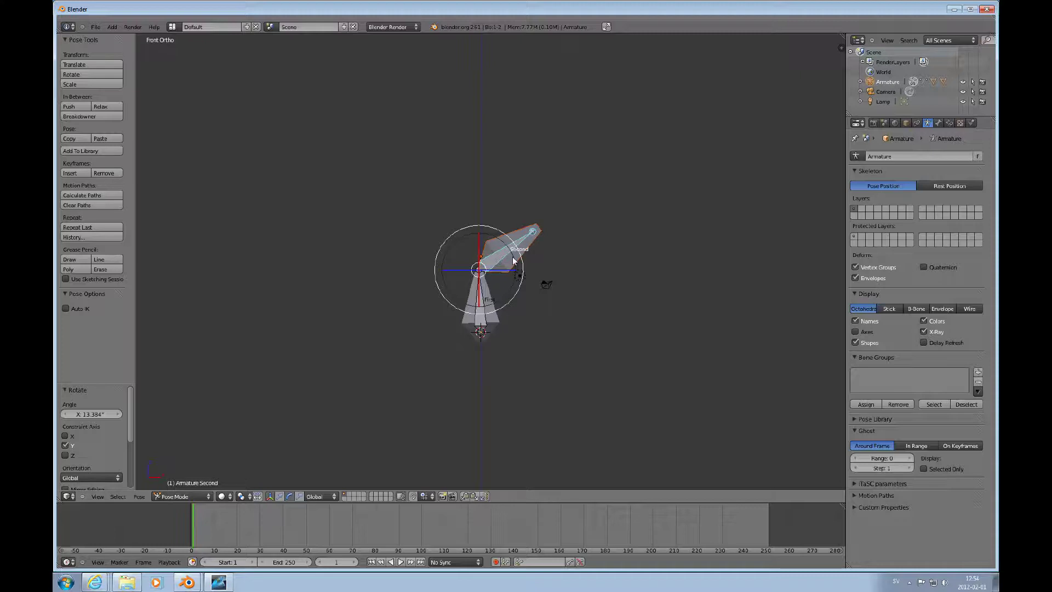
key("r")
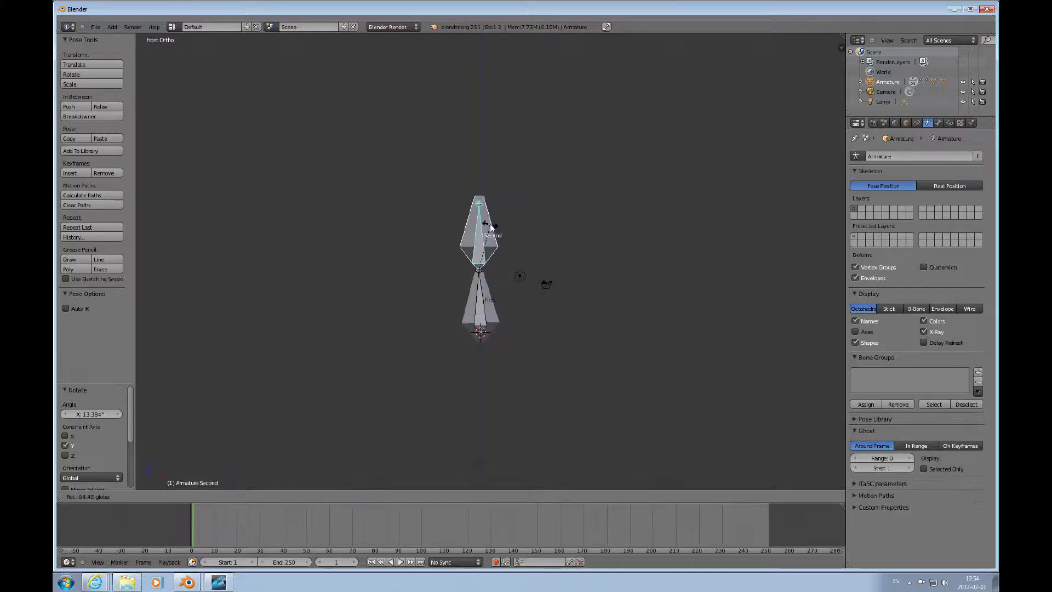
left_click(491, 227)
right_click(481, 321)
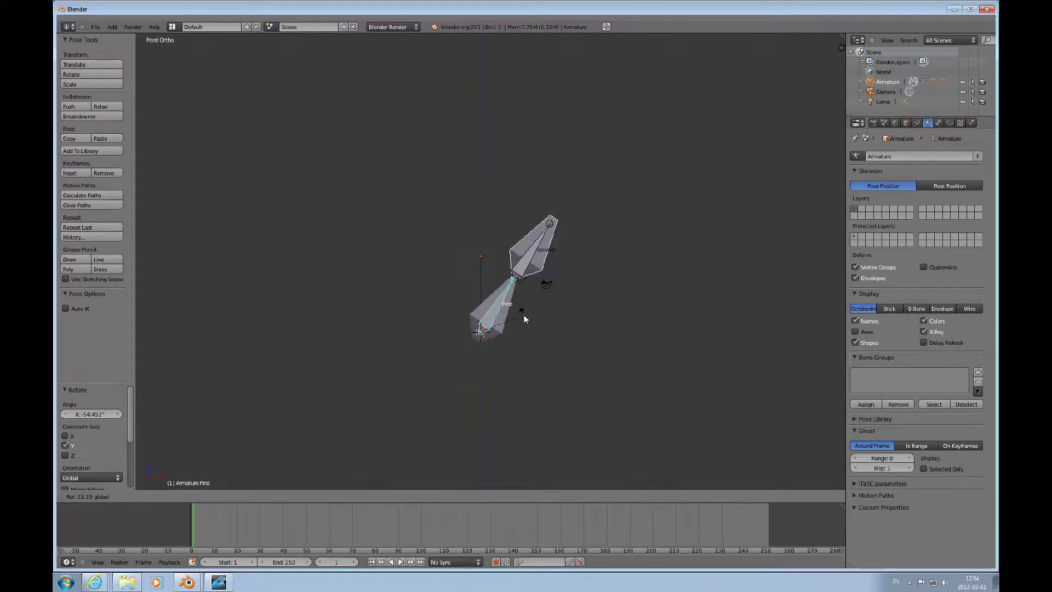
left_click(521, 299)
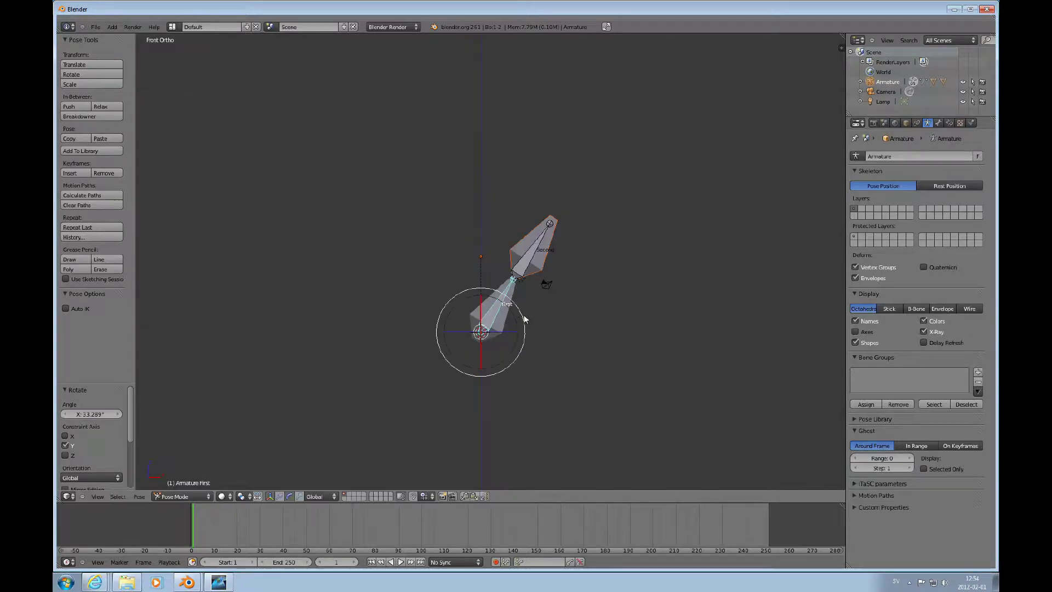
Step: Compare the current pose against the rest pose, ending in Pose Position
left_click(941, 186)
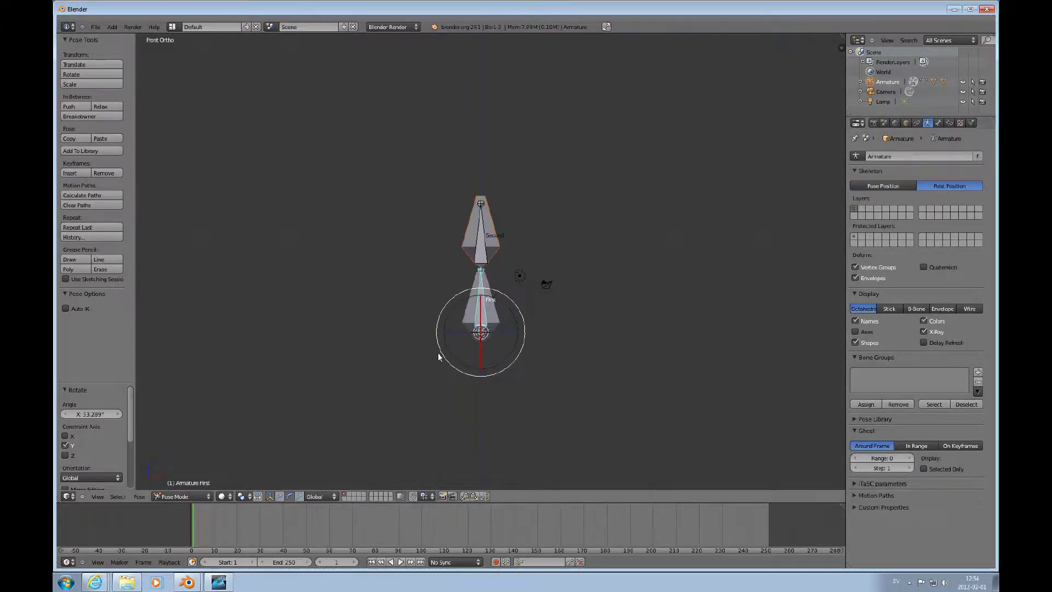
scroll(519, 339, "up", 5)
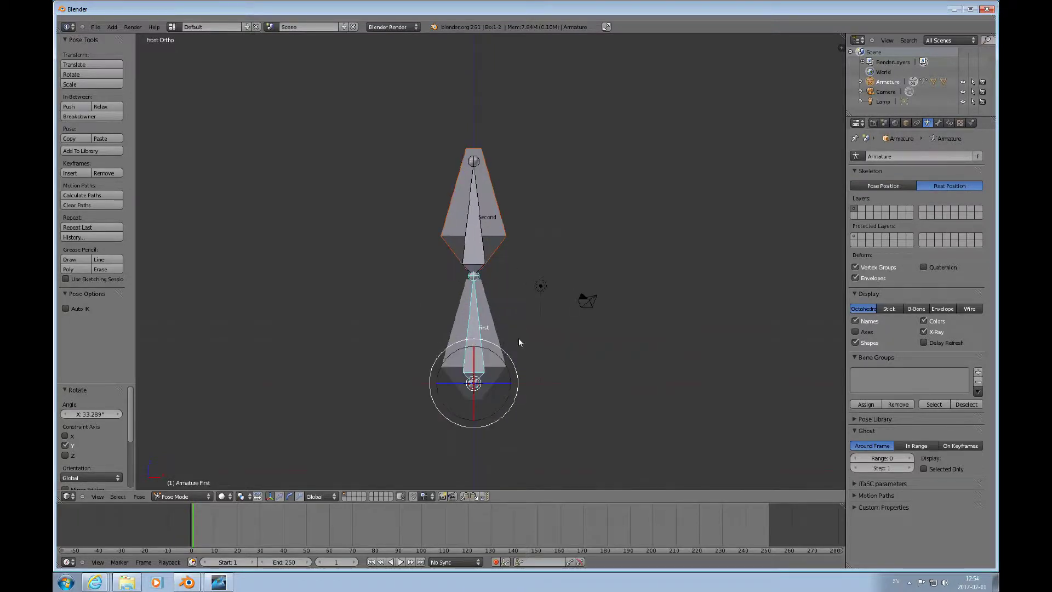
scroll(523, 339, "down", 4)
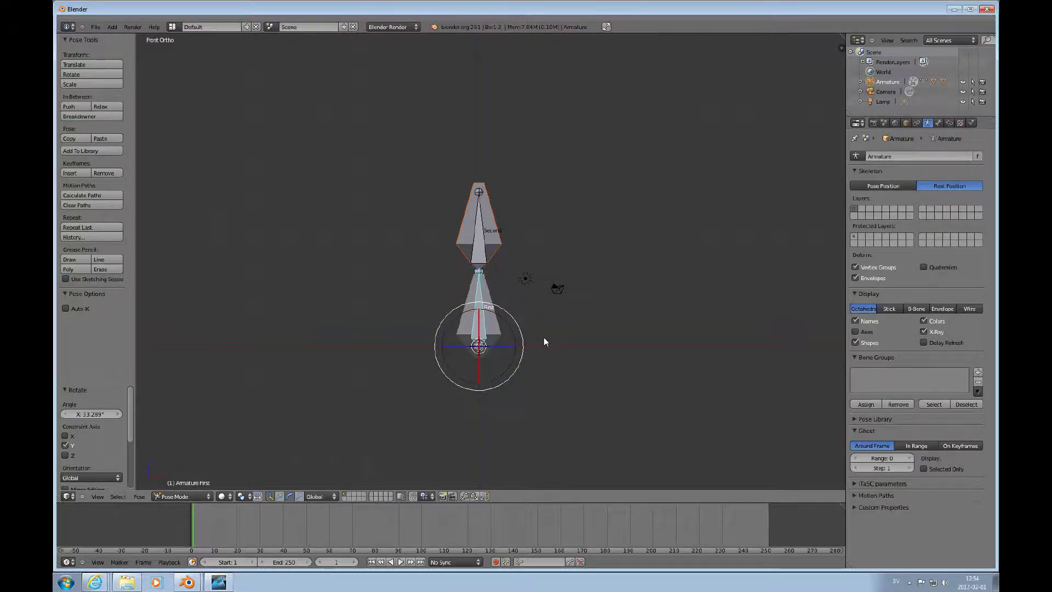
scroll(541, 337, "up", 5)
scroll(541, 335, "down", 4)
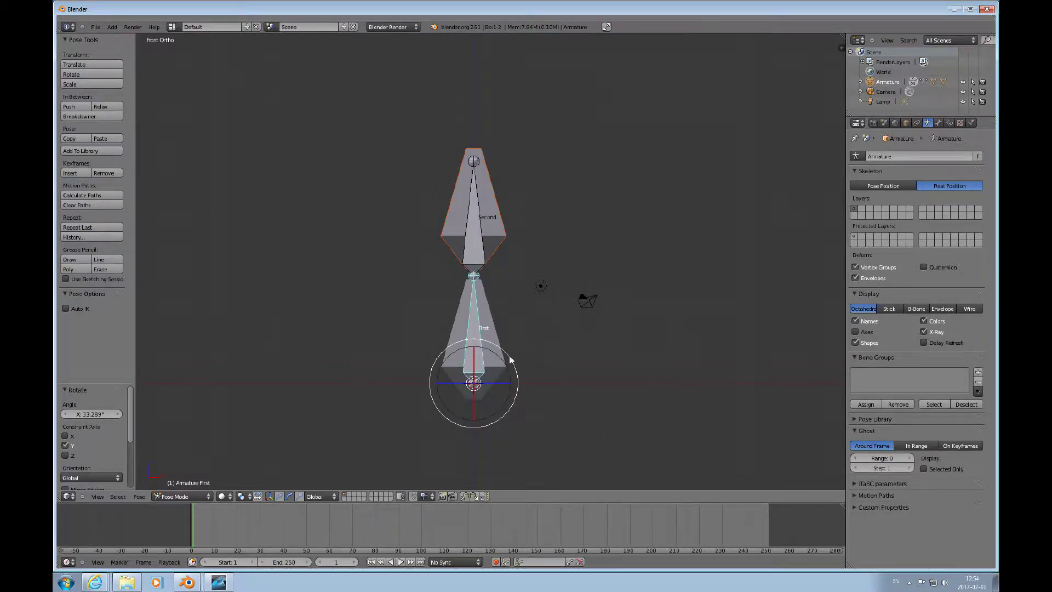
left_click(882, 185)
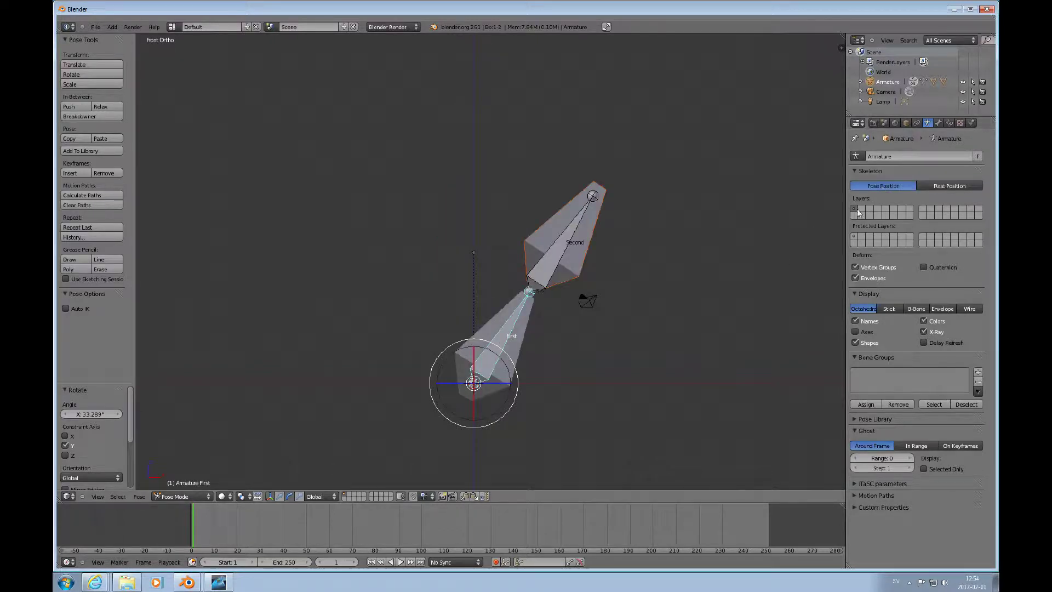
left_click(971, 187)
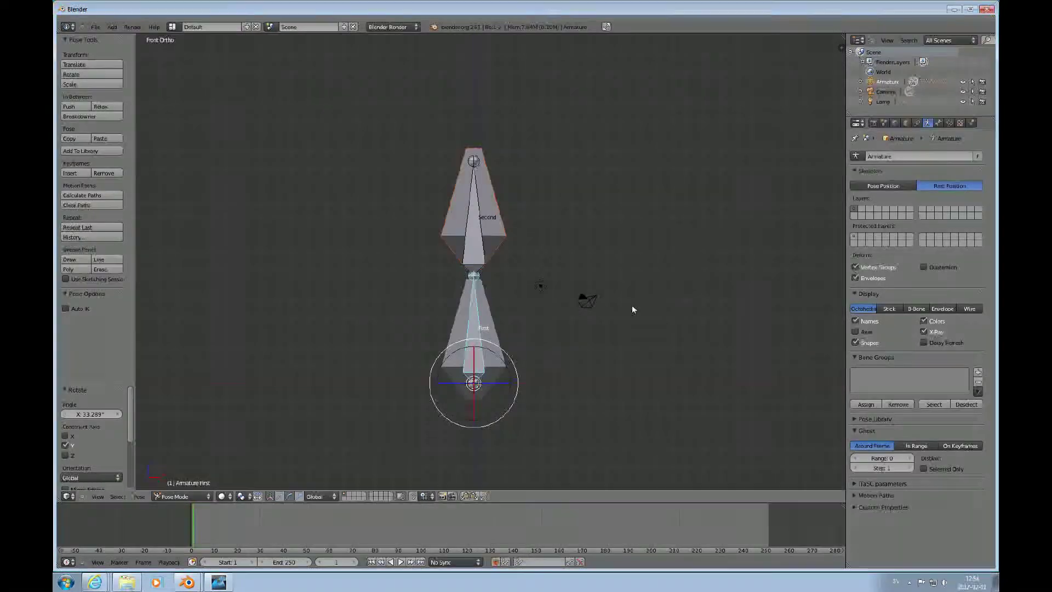
left_click(874, 186)
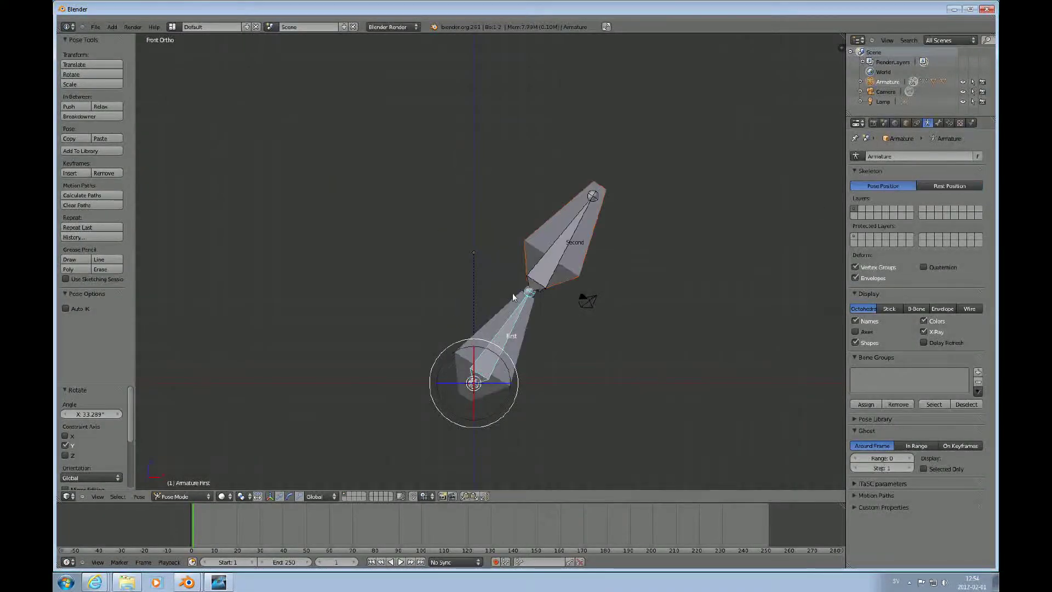
Step: Bend bone Second to -57.222°, swinging its crystal back upward
right_click(553, 287)
left_click_drag(561, 269, 528, 252)
scroll(550, 277, "up", 6)
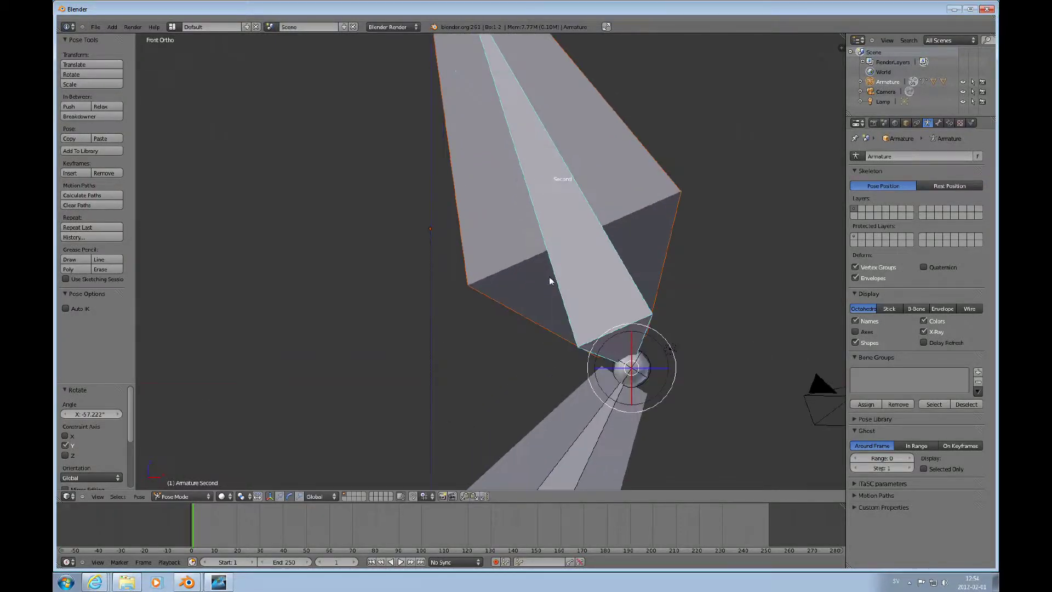
Step: Look through the camera and dolly it back along its local Z axis
scroll(549, 277, "down", 5)
key("KP_0")
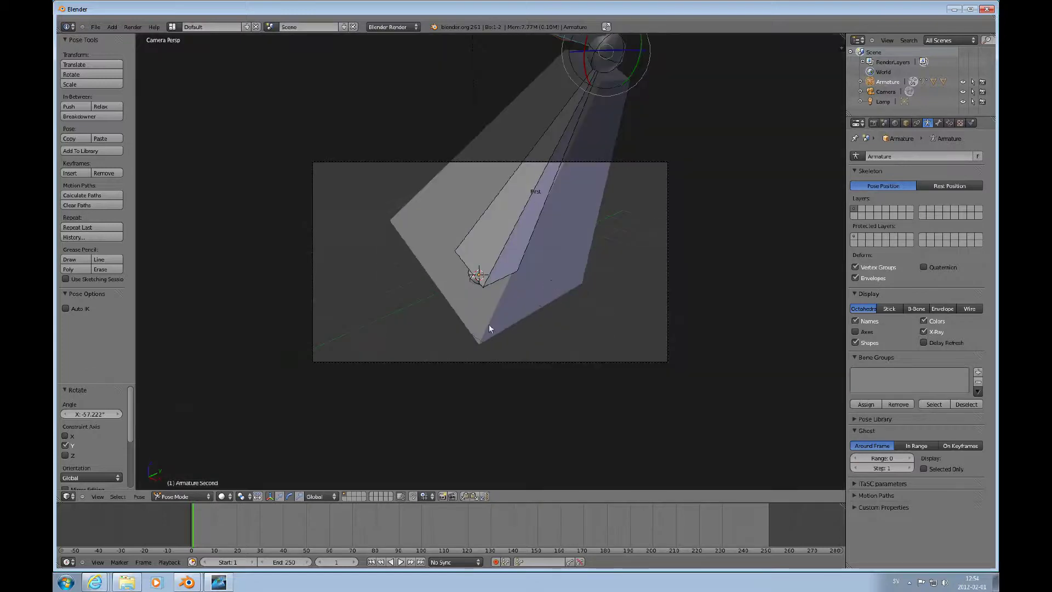
scroll(489, 329, "down", 5)
right_click(550, 294)
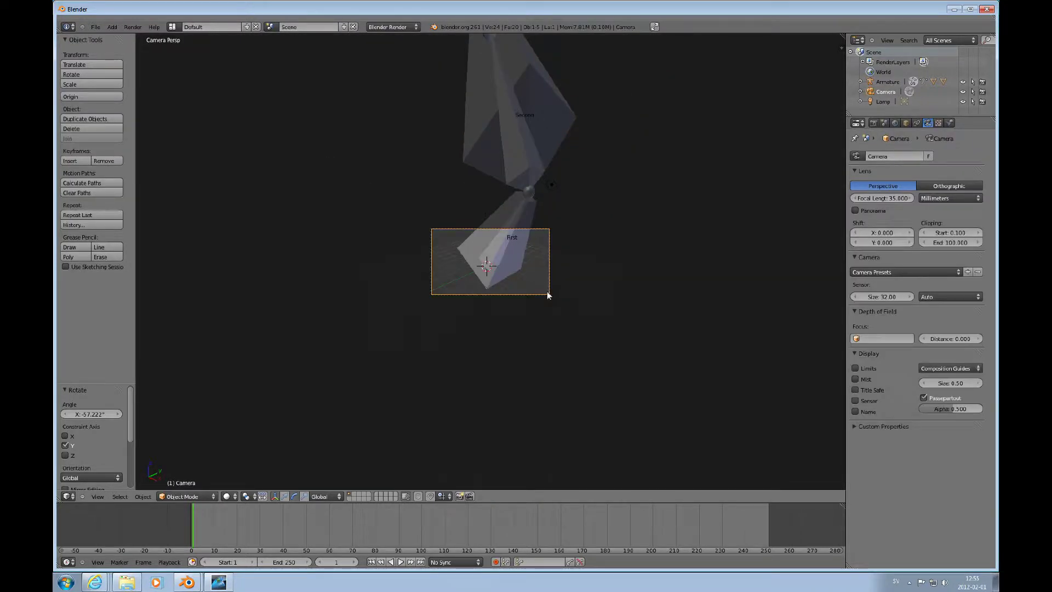
key("g")
key("z")
key("z")
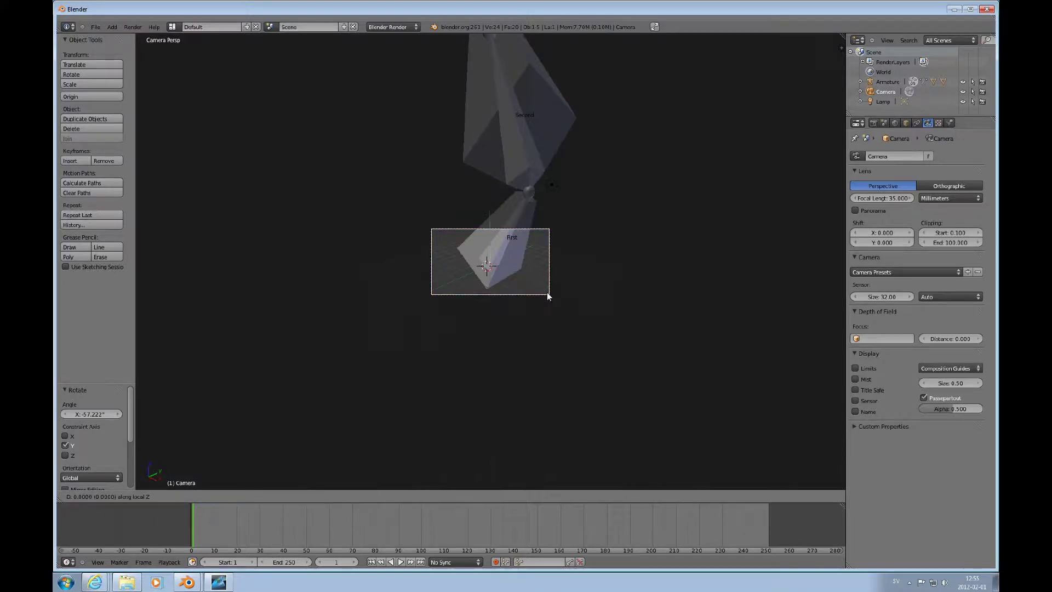
left_click(561, 357)
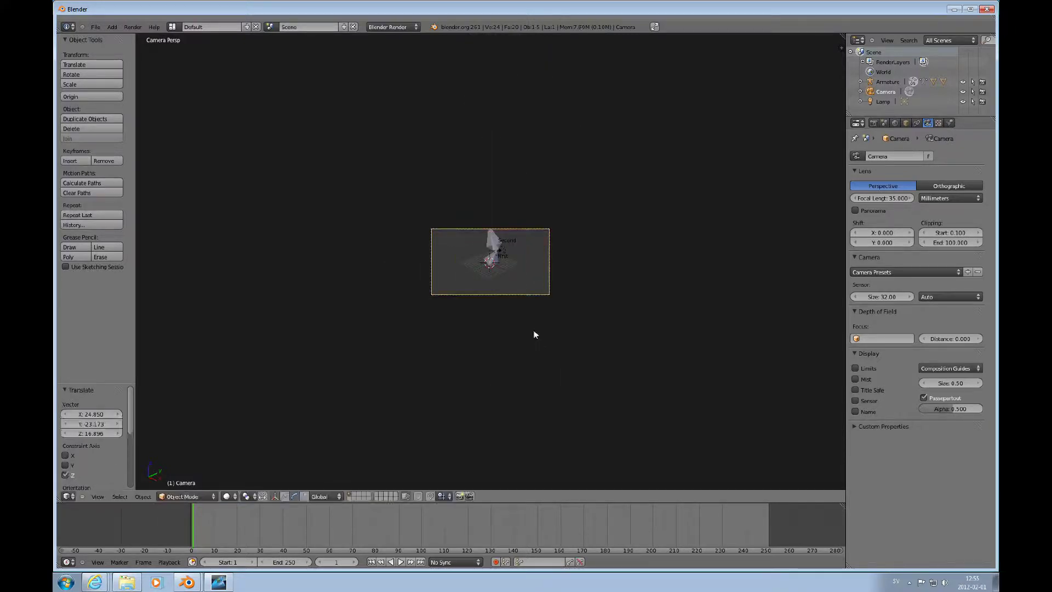
Step: Reposition the camera to frame the posed crystals and render with F12
key("g")
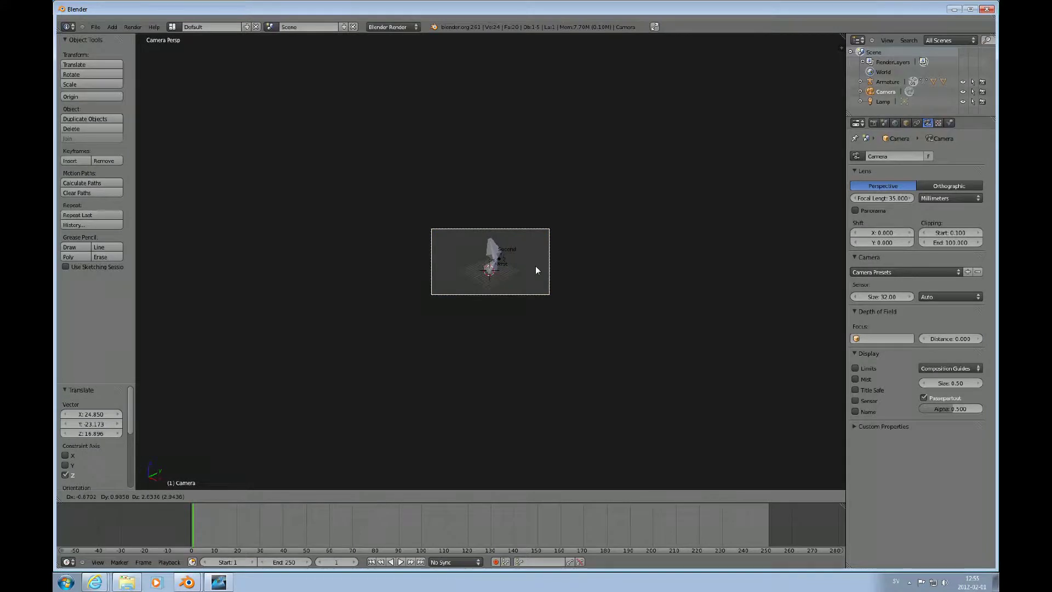
left_click(536, 267)
key("F12")
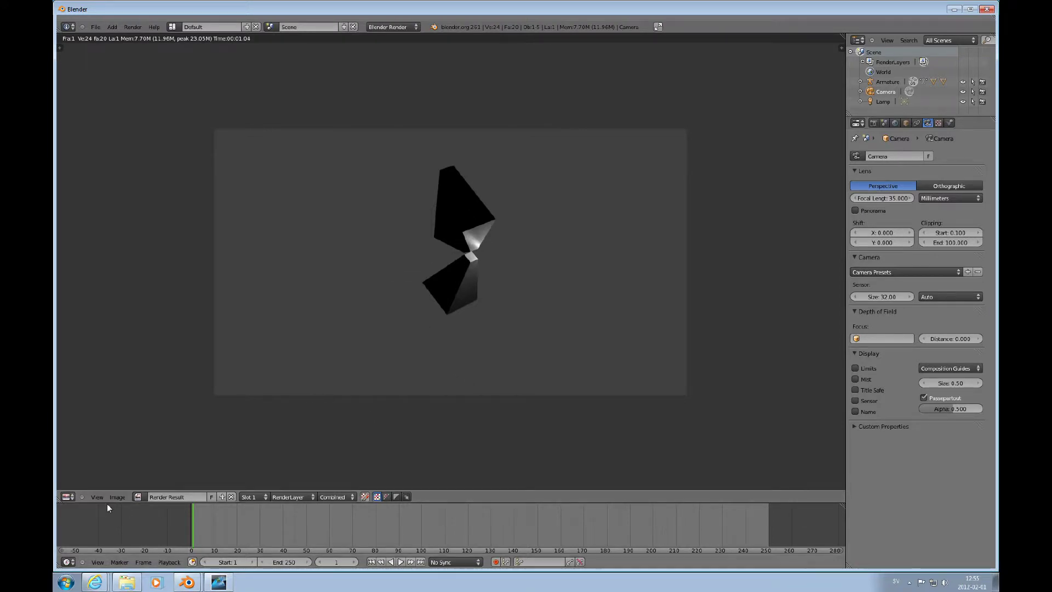
Step: Open the editor-type menu in the render result's Image Editor
left_click(68, 497)
Step: Switch the render area back to 3D View and show the bent crystals in Front Ortho
left_click(77, 488)
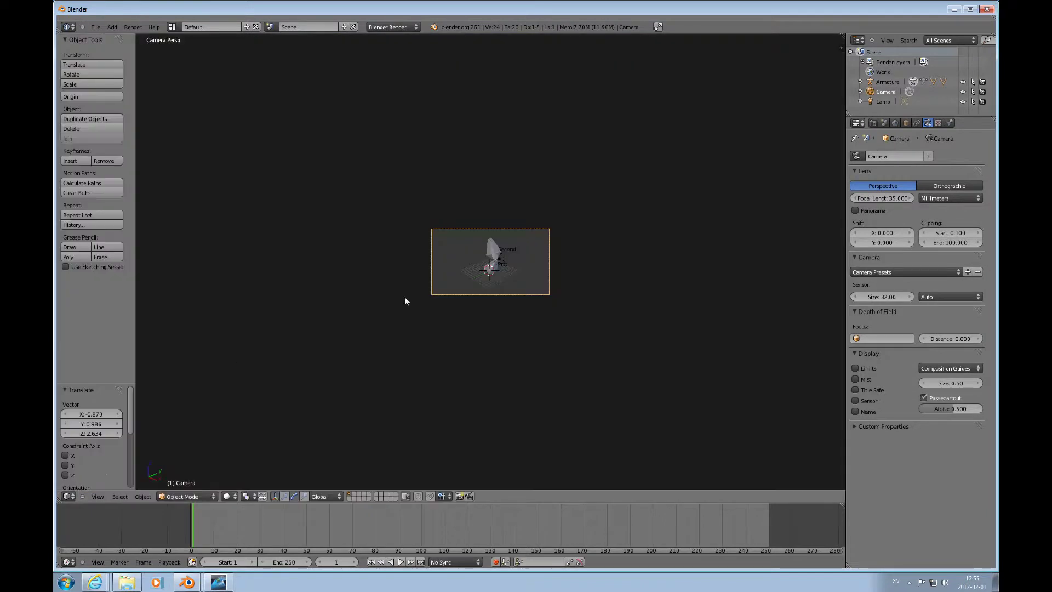
middle_click_drag(522, 297, 587, 262)
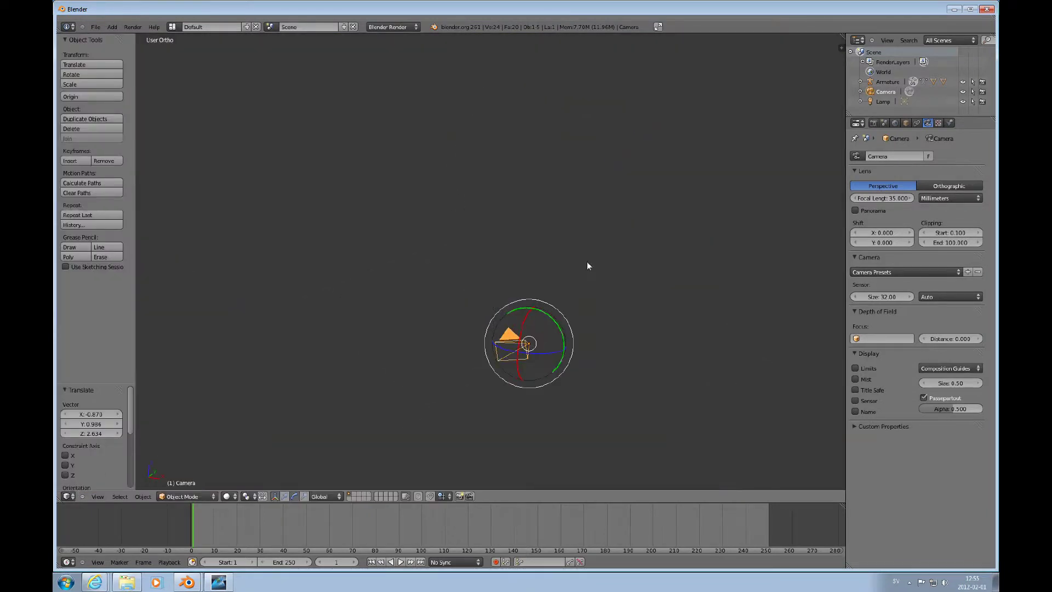
scroll(587, 261, "up", 5)
middle_click_drag(530, 292, 539, 293)
scroll(597, 308, "up", 3)
scroll(597, 308, "down", 3)
key("KP_1")
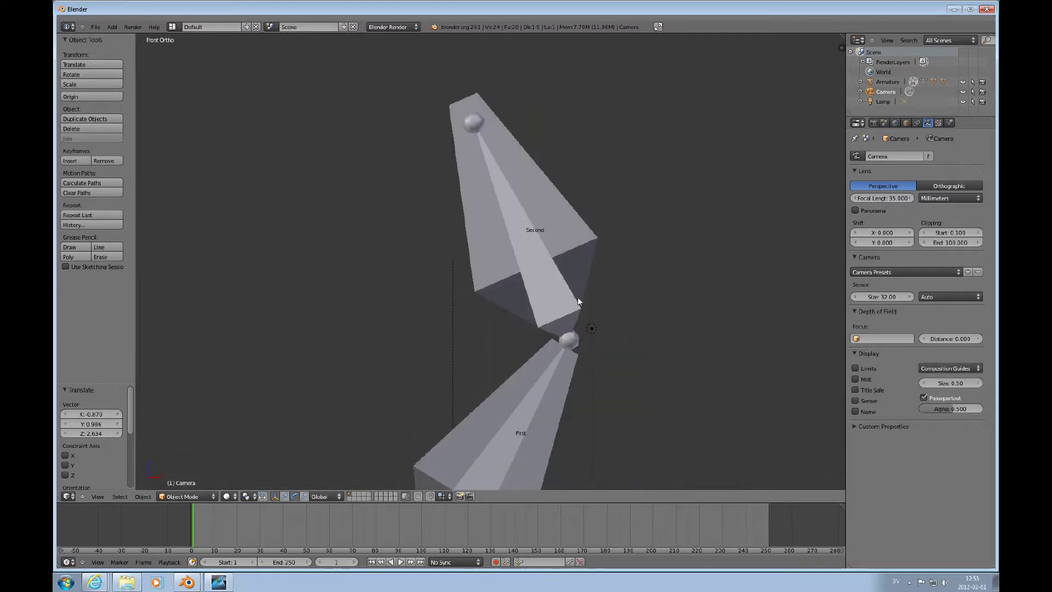
scroll(569, 316, "down", 1)
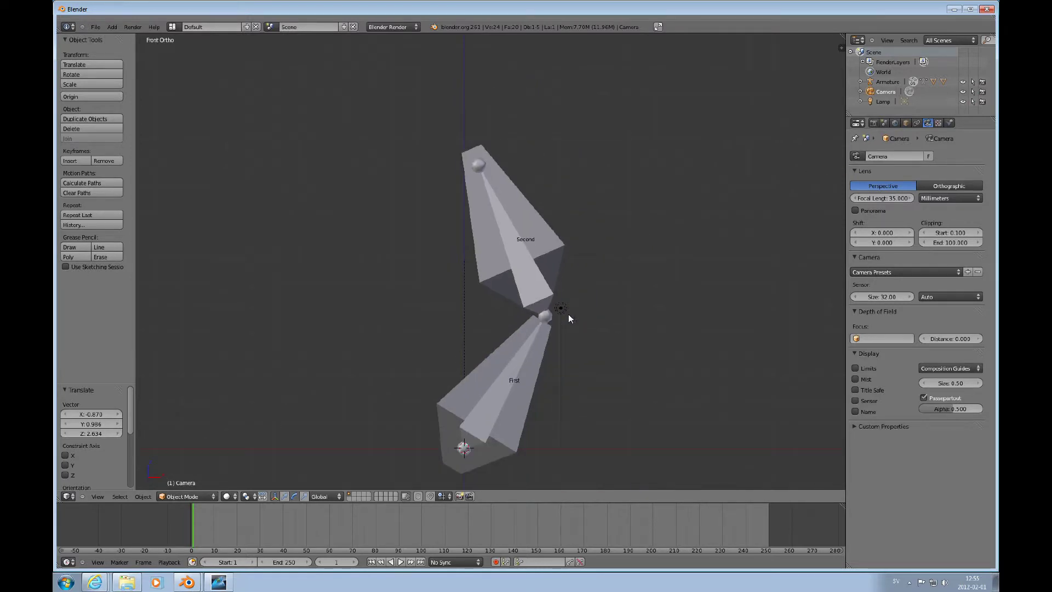